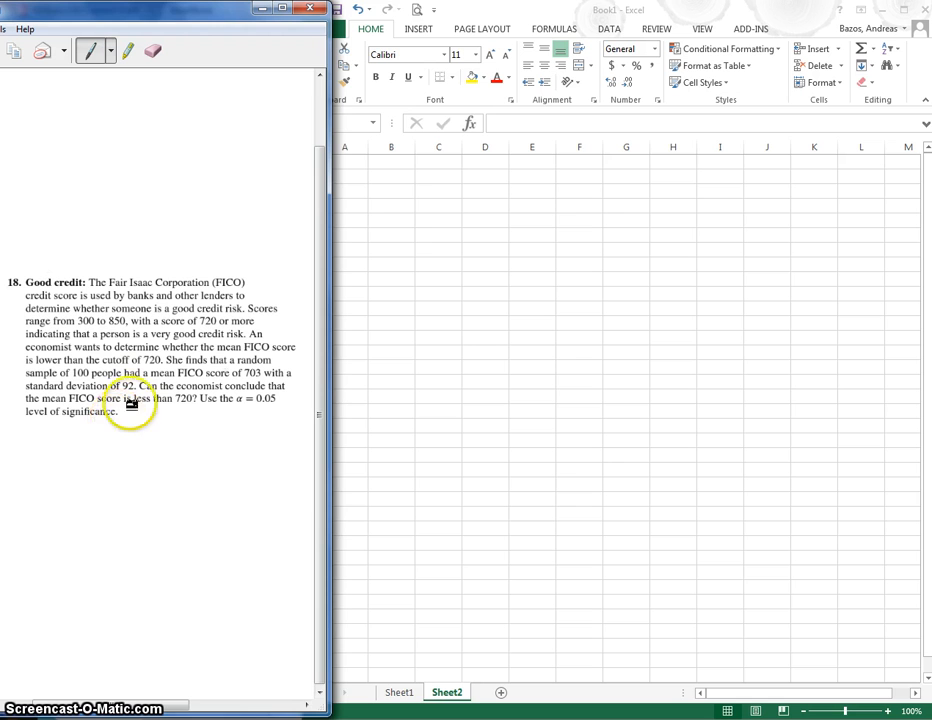
Label cell A1 "H0:" and cell A2 "H1:", and narrow column A to fit the labels
click(379, 187)
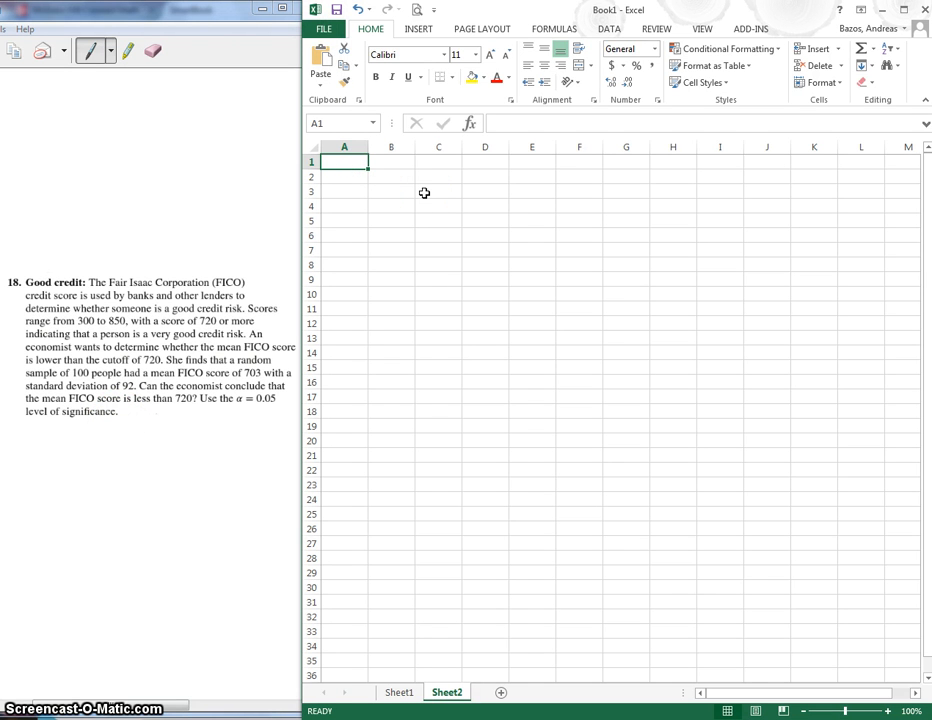
text(Ho)
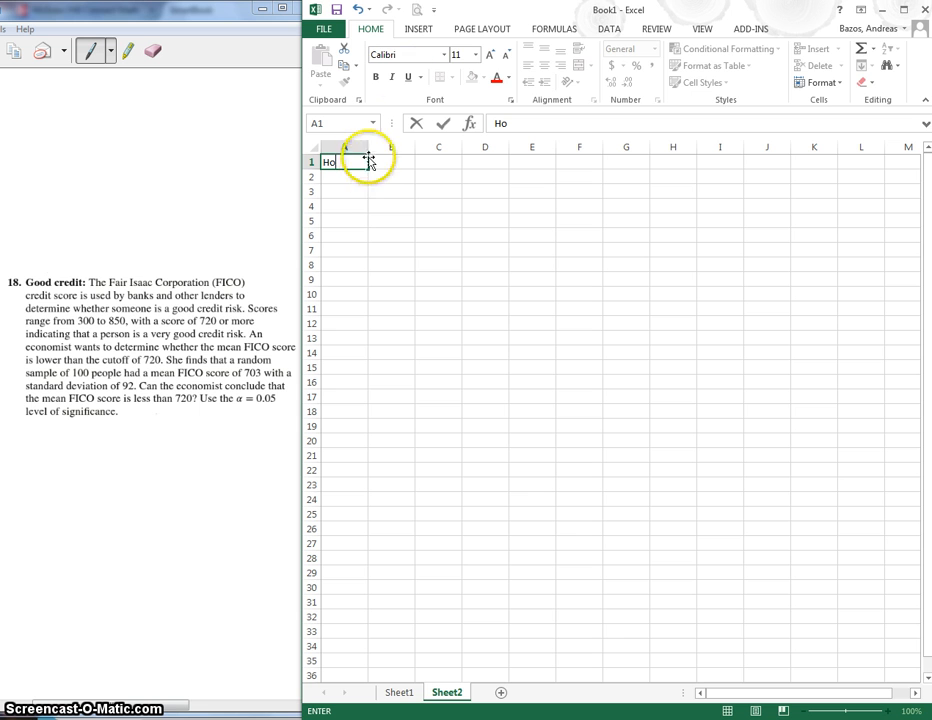
click(419, 33)
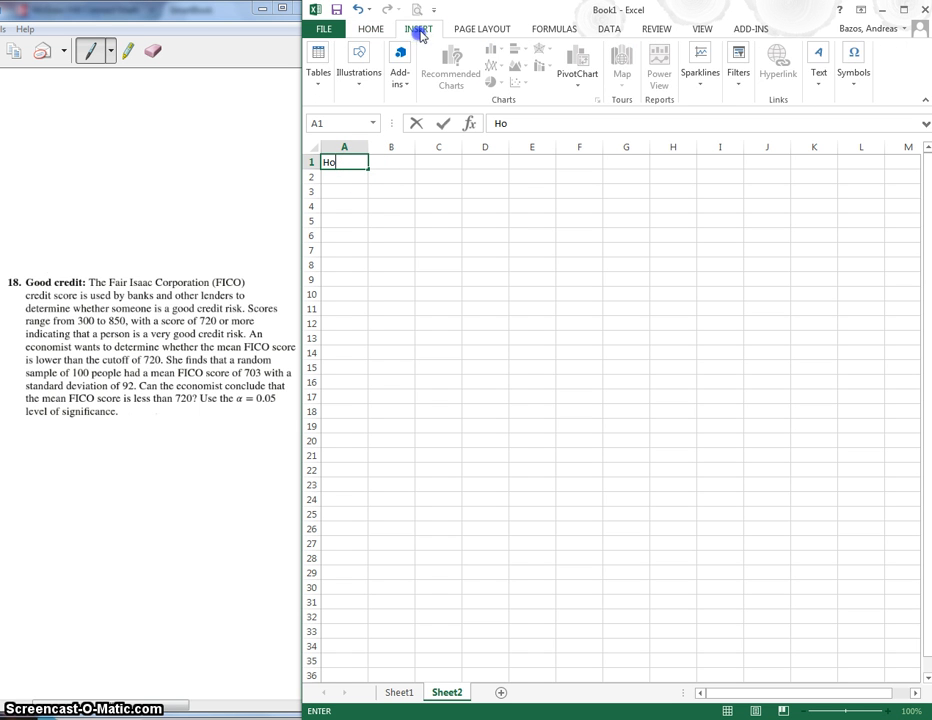
click(371, 31)
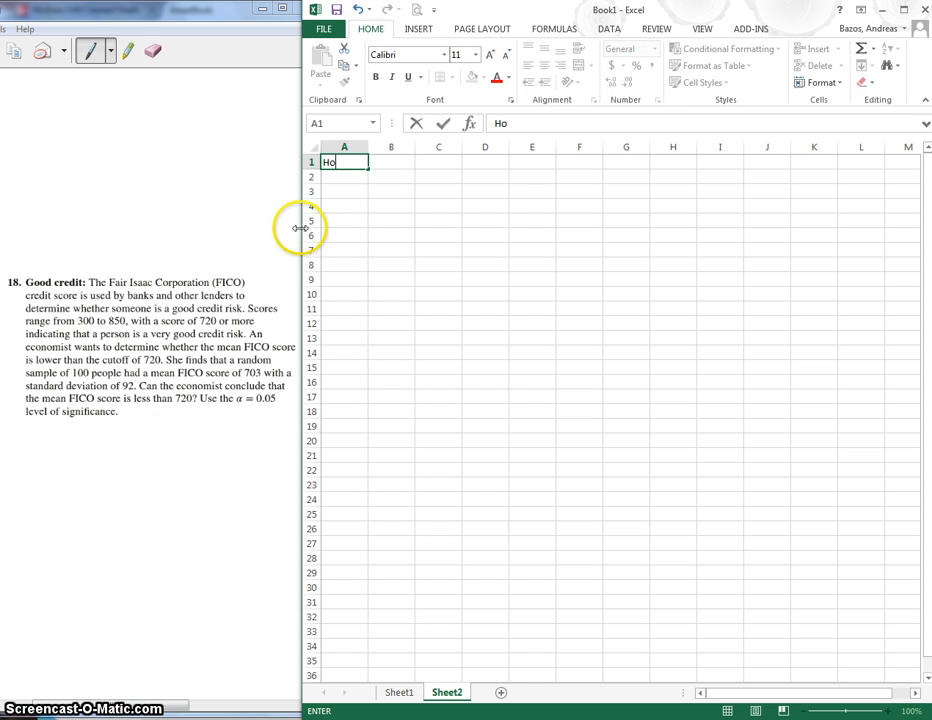
click(362, 176)
click(340, 161)
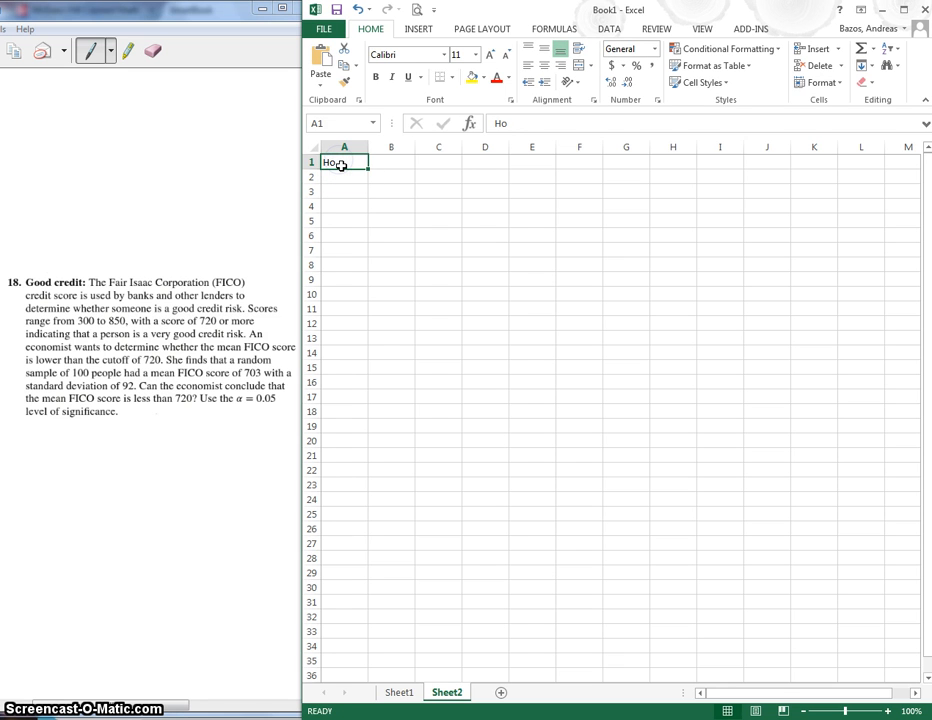
key(Return)
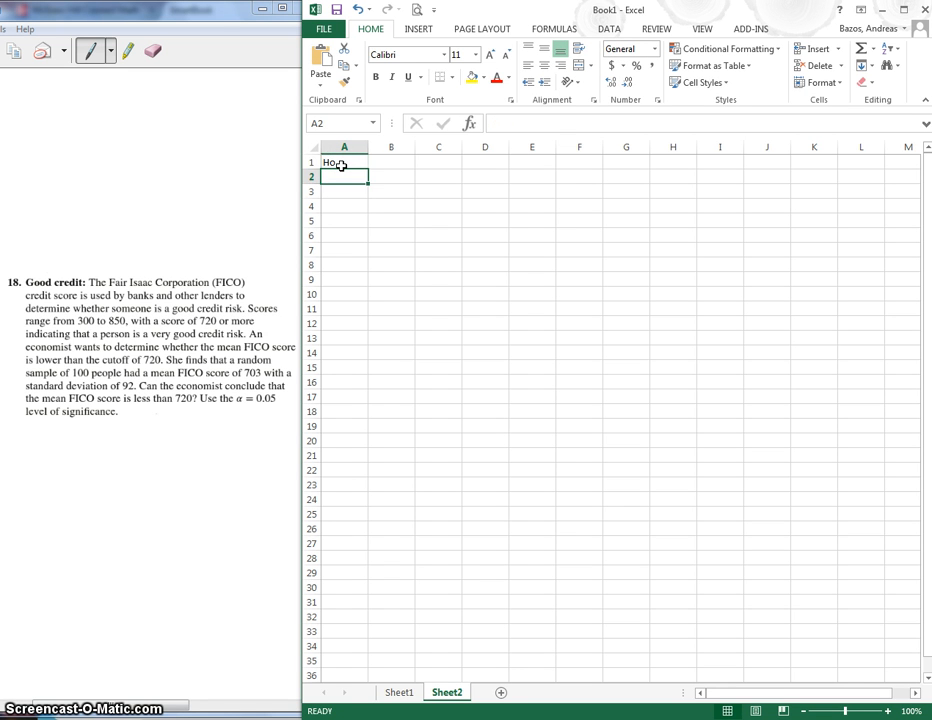
click(341, 165)
key(Return)
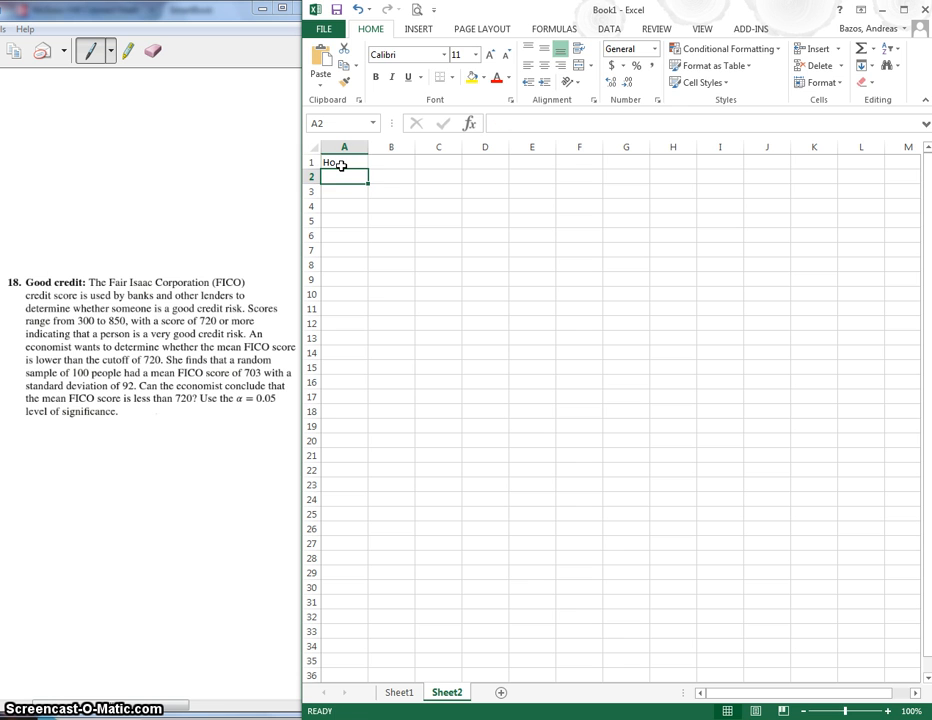
text(Ho)
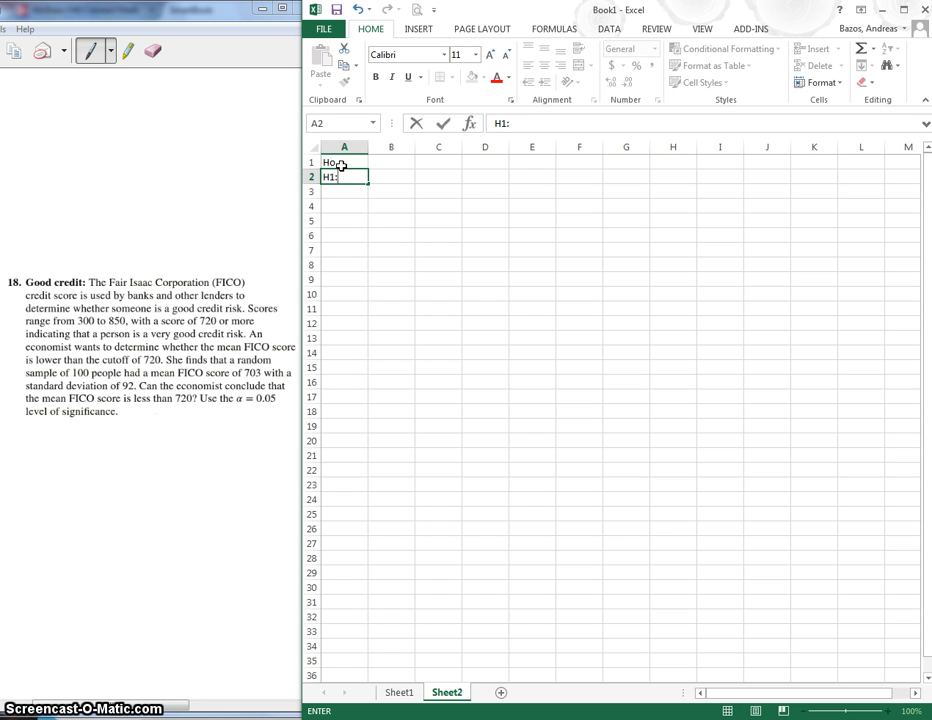
click(341, 165)
text(H1:)
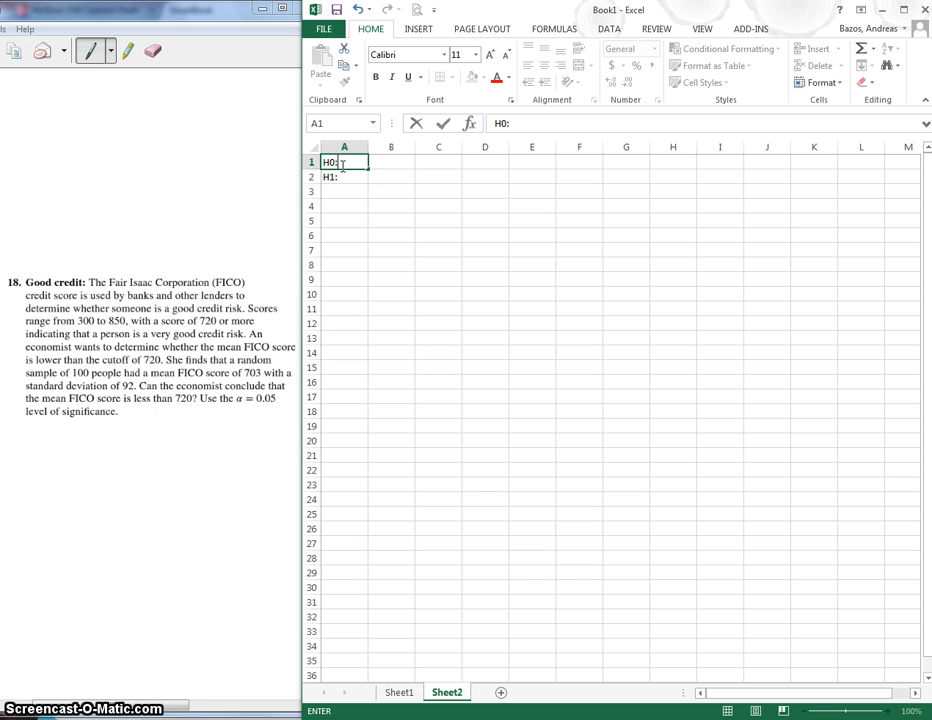
click(369, 148)
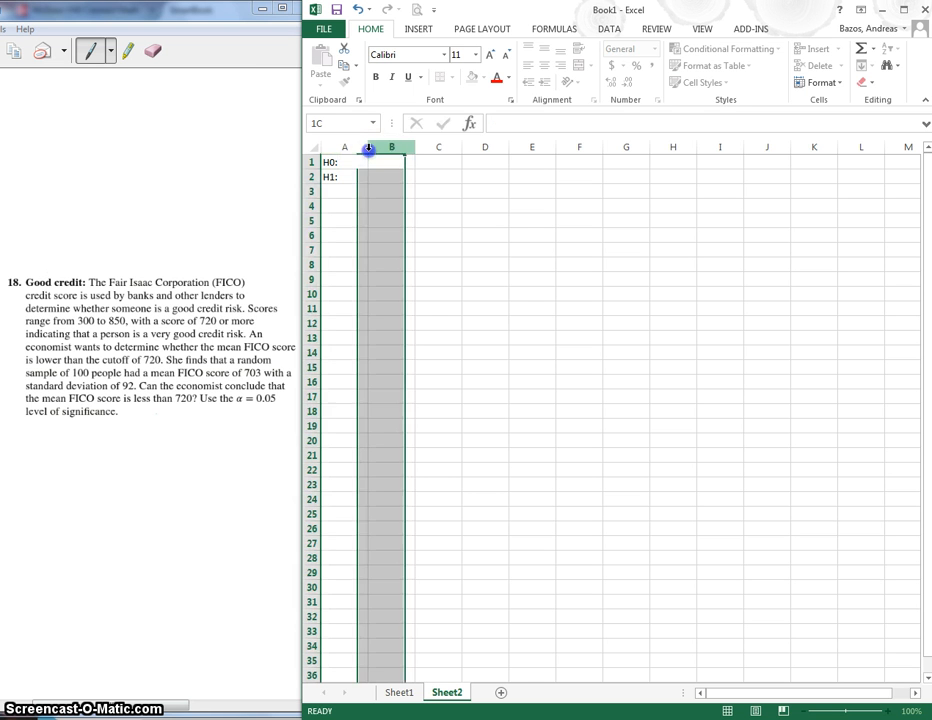
drag(366, 147, 342, 147)
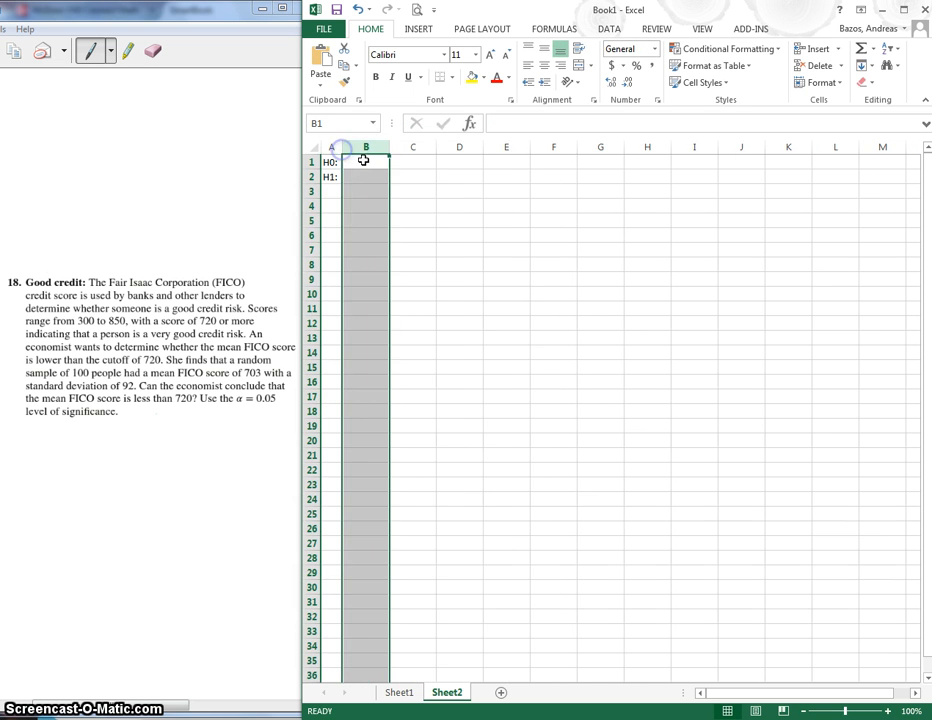
Enter the null hypothesis "mu=720" in B1 and the alternative hypothesis "mu<720" in B2
click(364, 161)
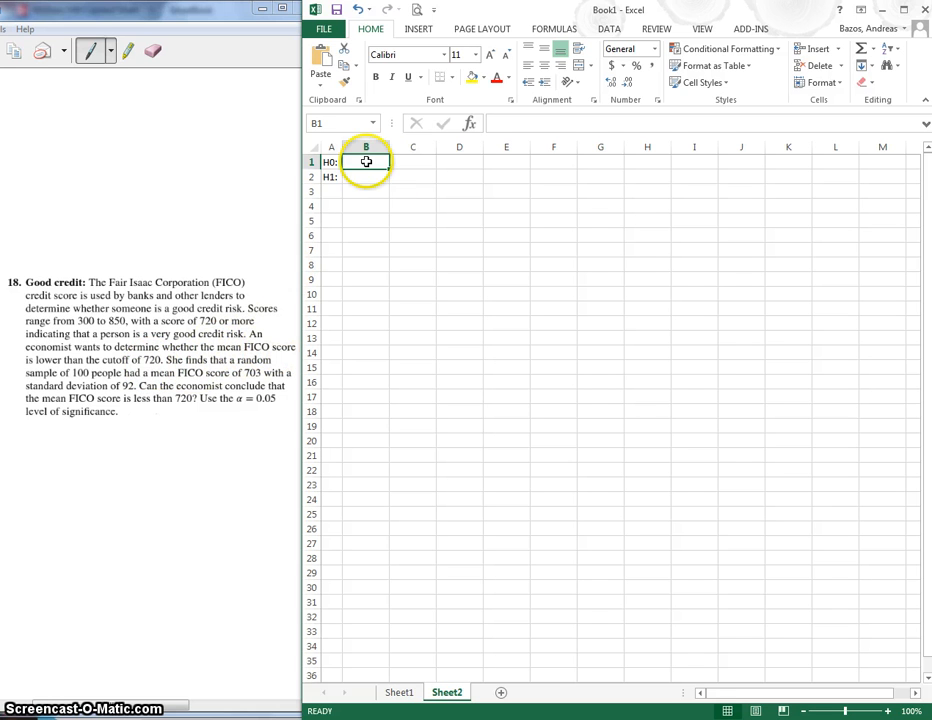
text(mu=720)
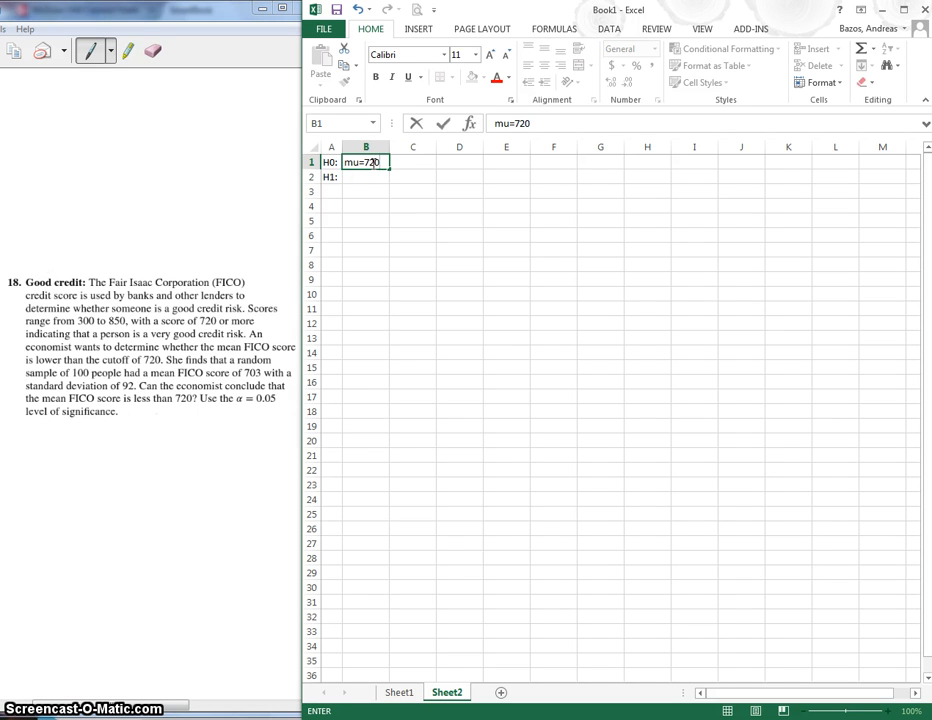
click(364, 178)
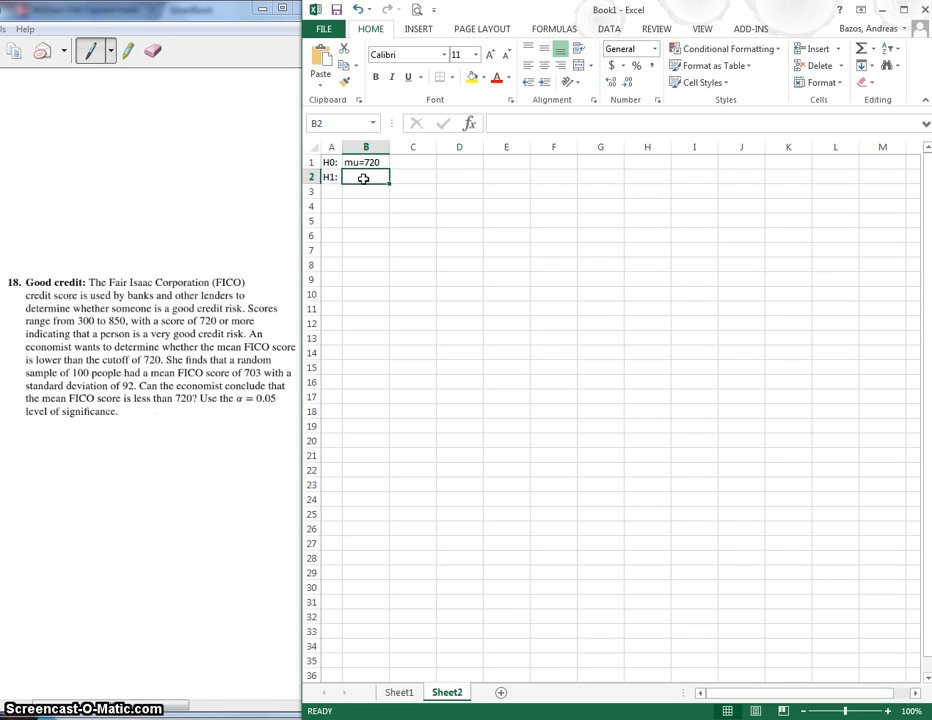
text(mu=)
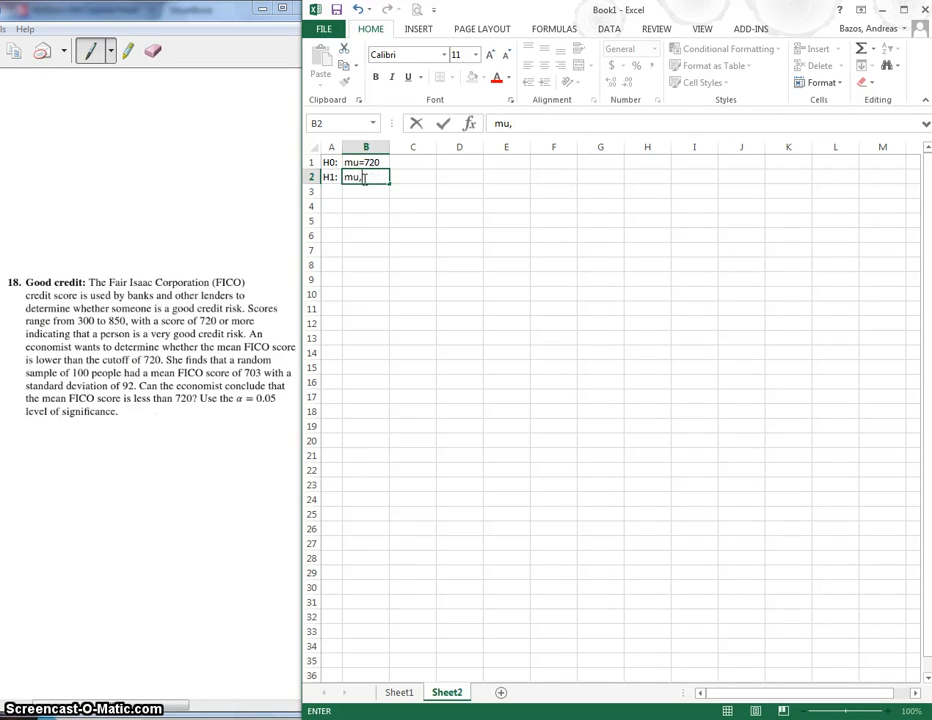
text(<720)
click(333, 192)
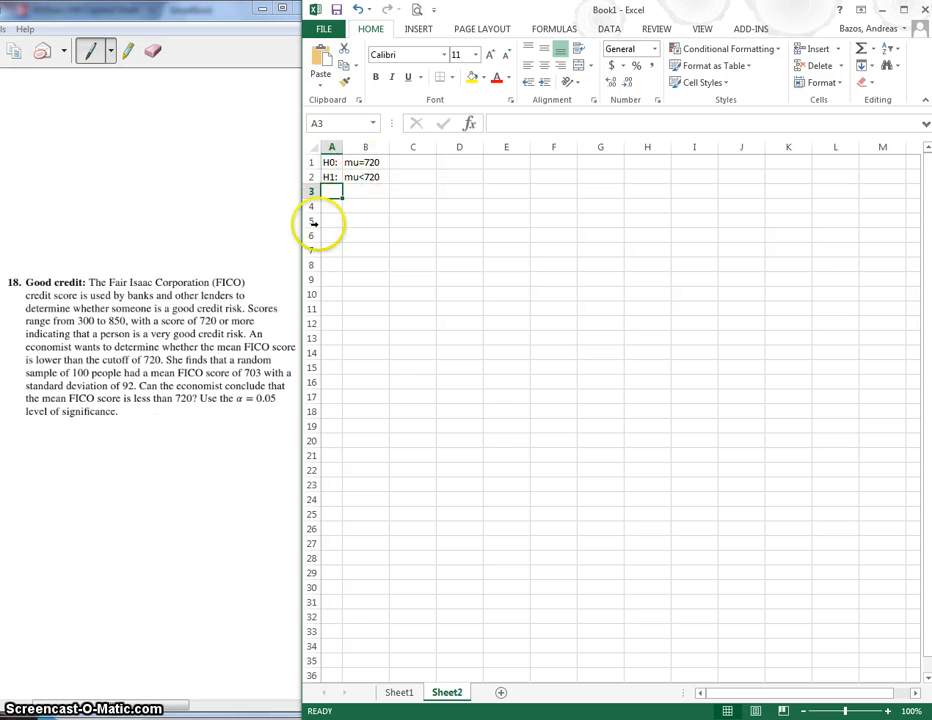
Enter the heading "FICO Sample" in B5, with the mean 703, standard deviation 92 and sample size 100 in B6 to B8
click(334, 208)
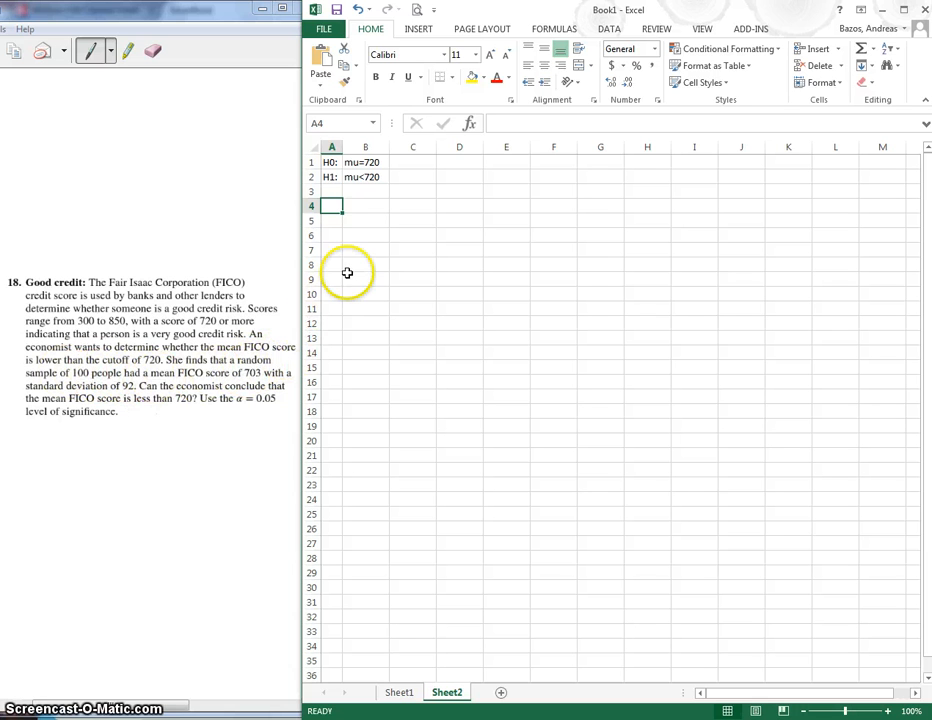
click(366, 233)
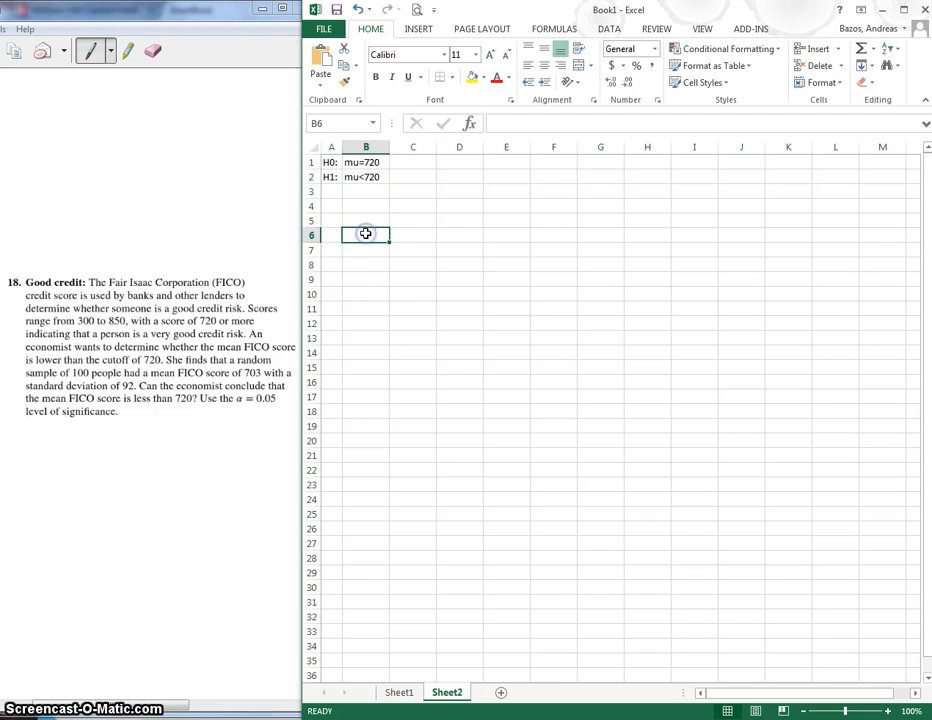
click(364, 221)
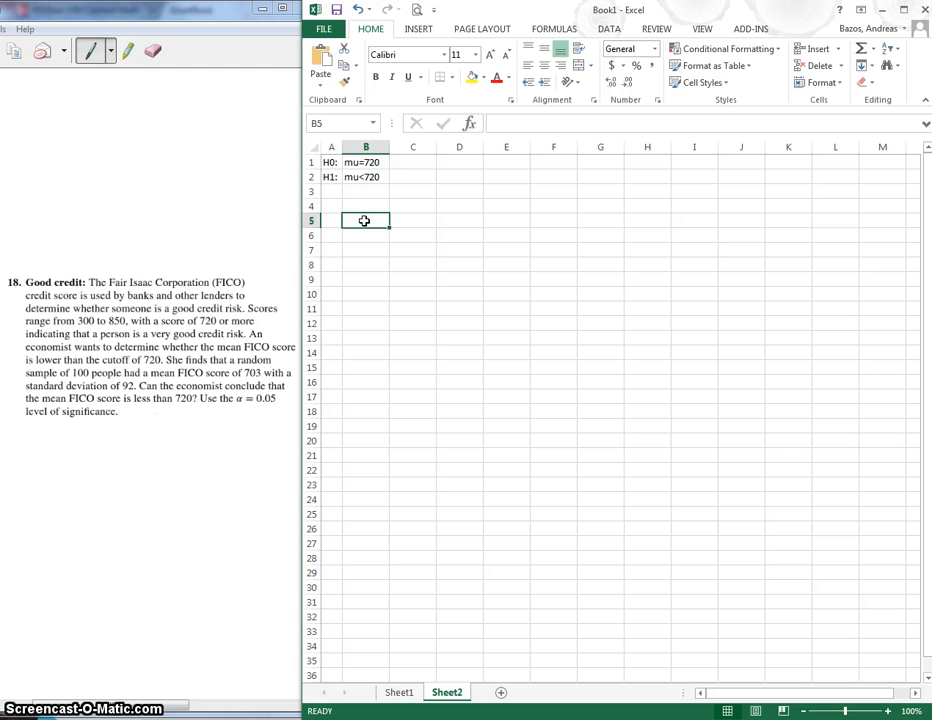
text(FICO Samp)
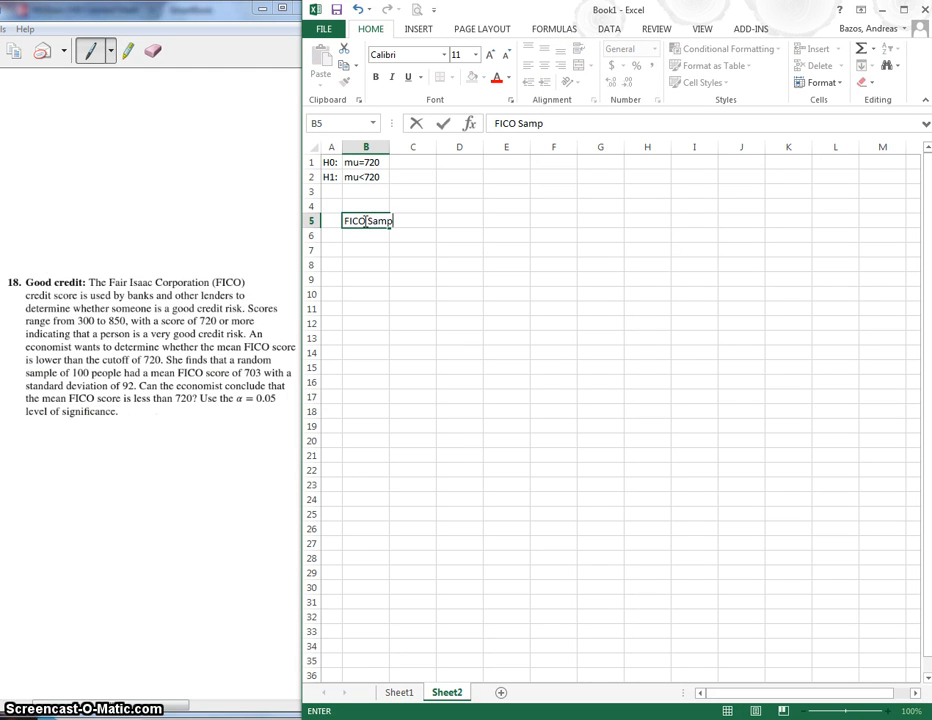
text(le)
key(Return)
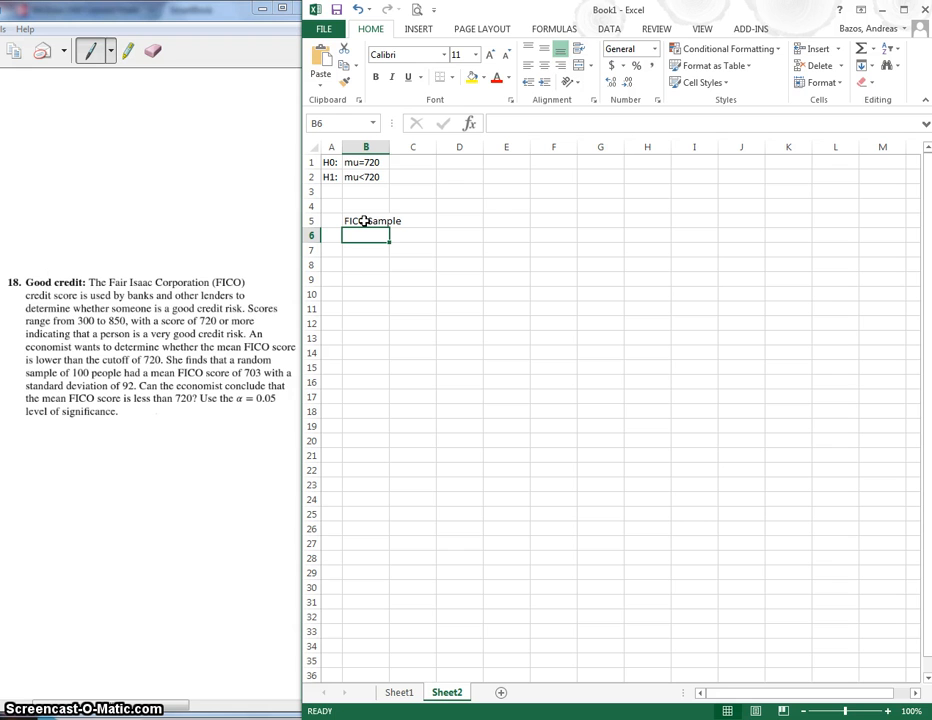
text(703)
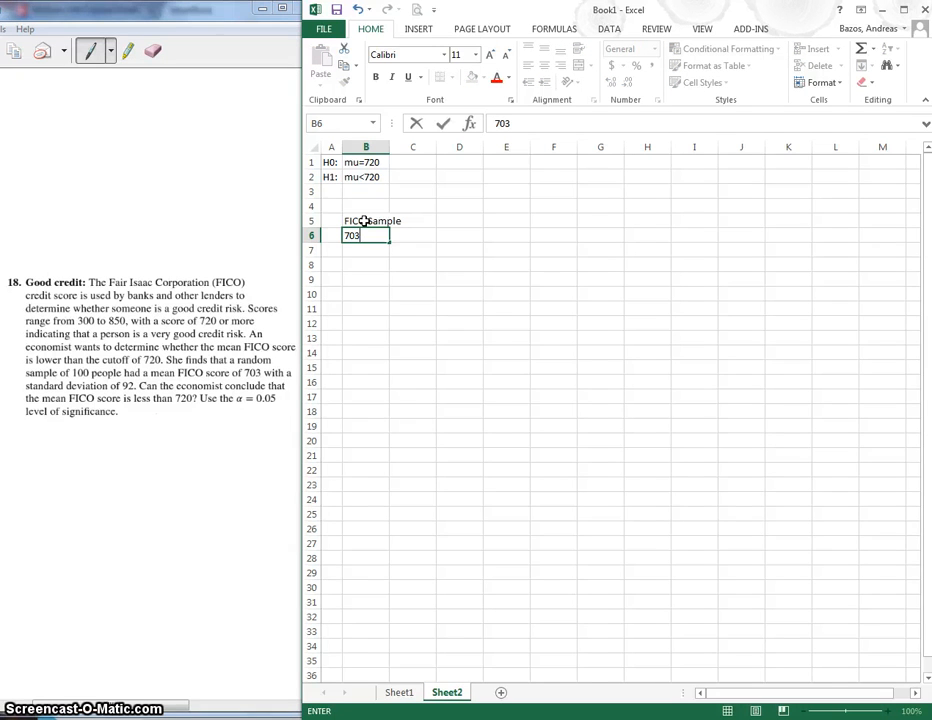
key(Return)
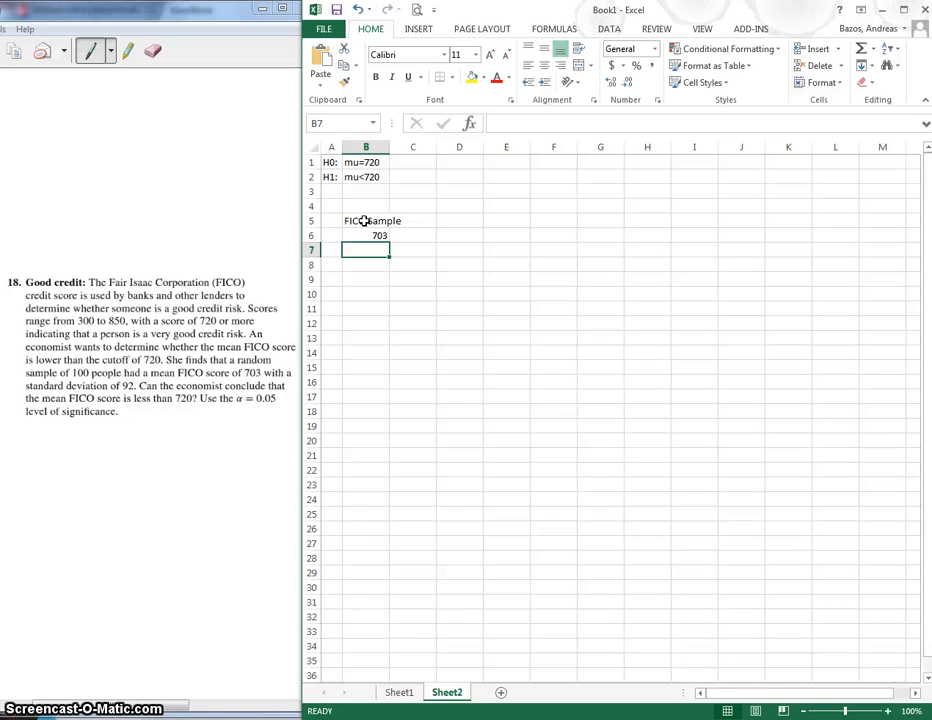
text(92)
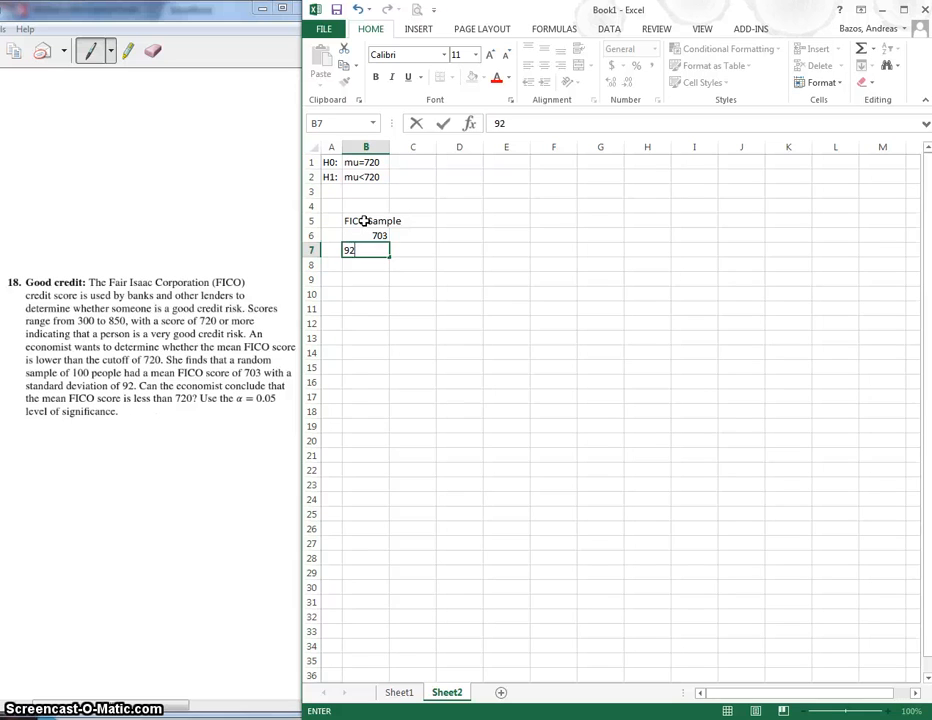
key(Return)
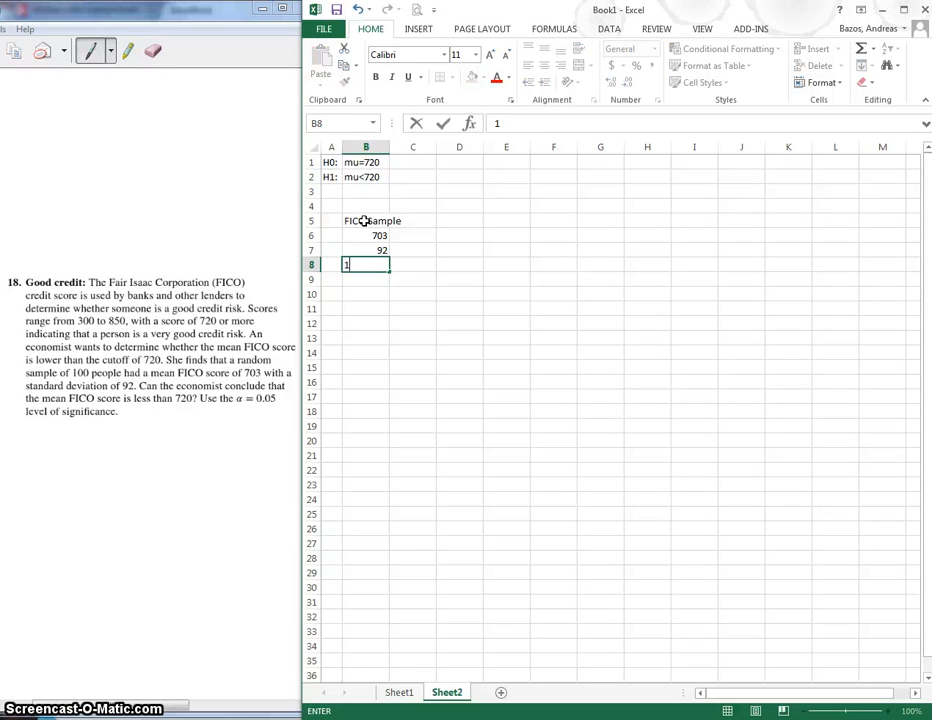
key(Return)
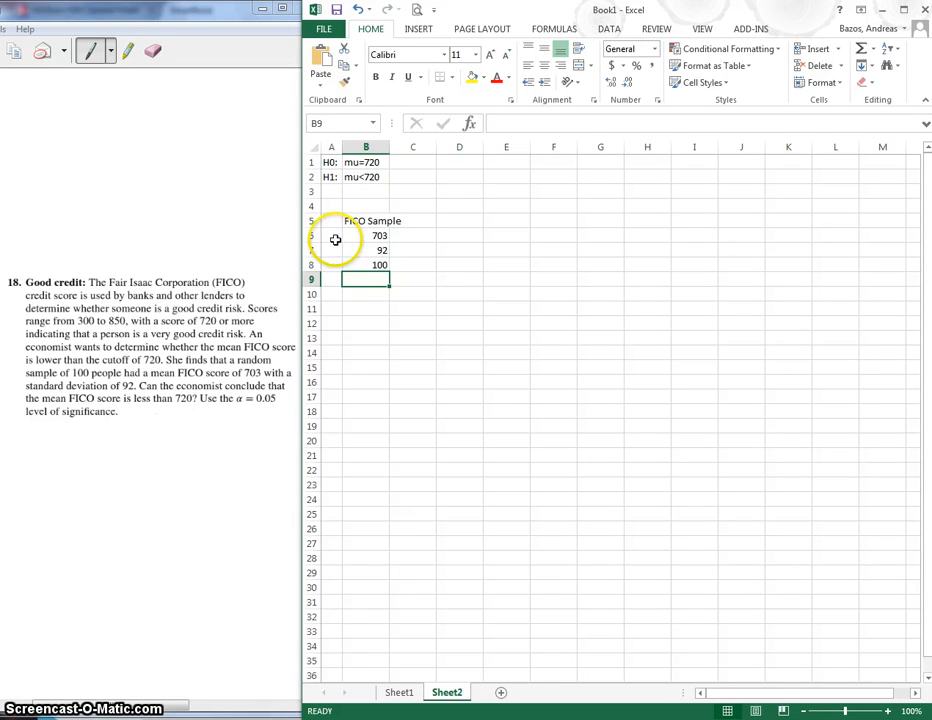
click(422, 240)
click(371, 235)
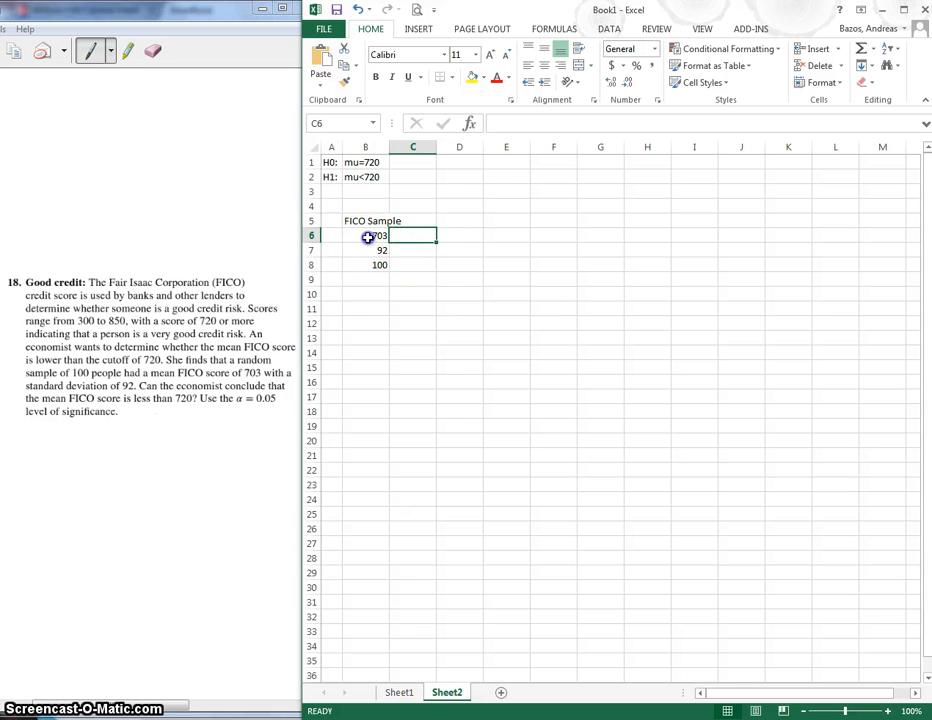
click(373, 250)
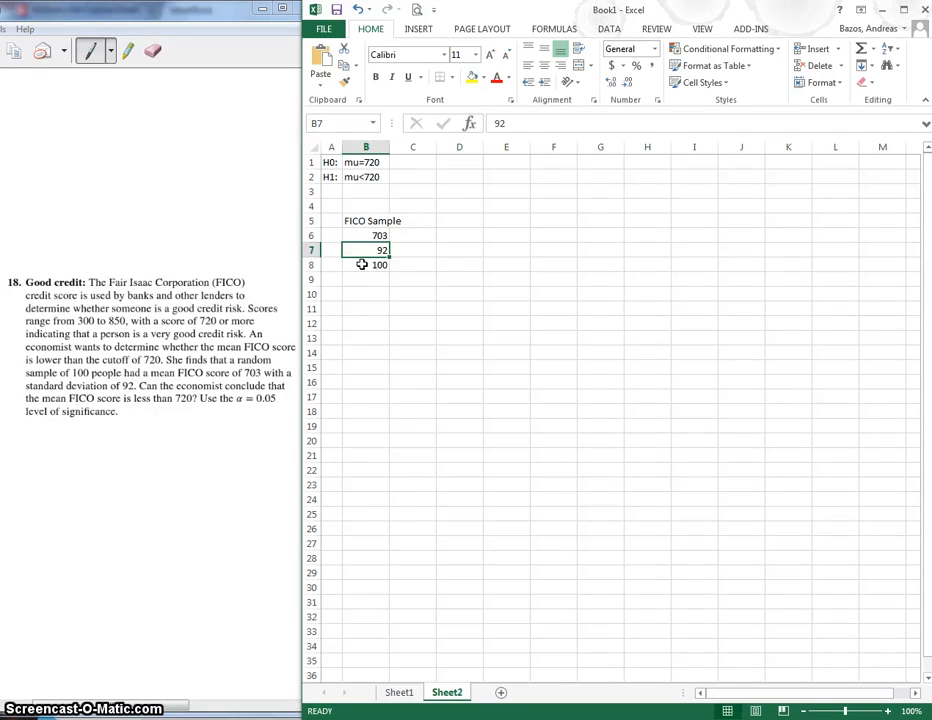
click(364, 265)
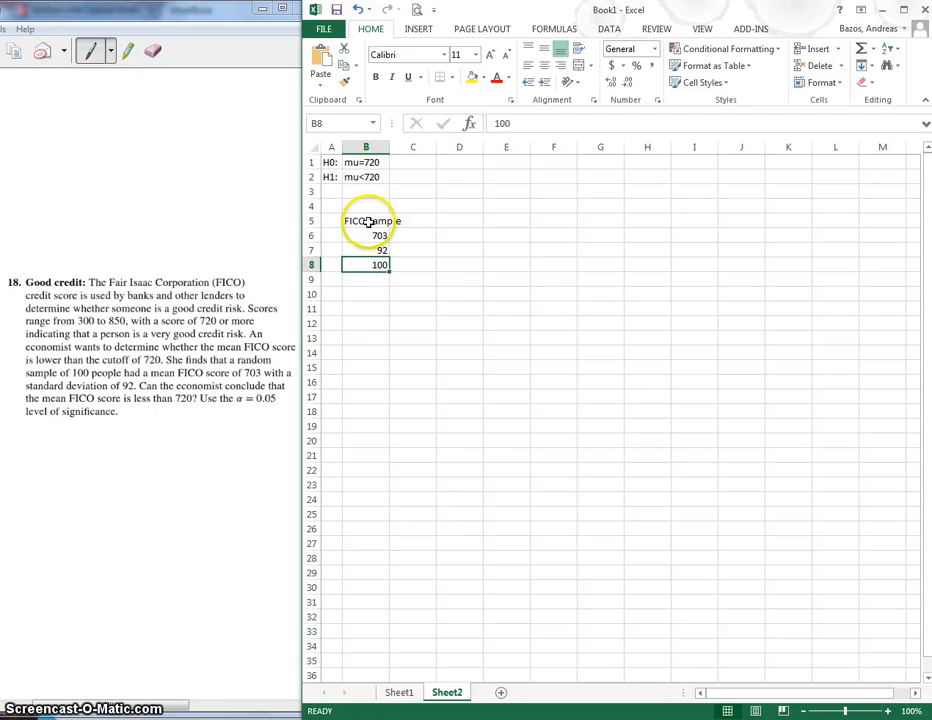
click(364, 220)
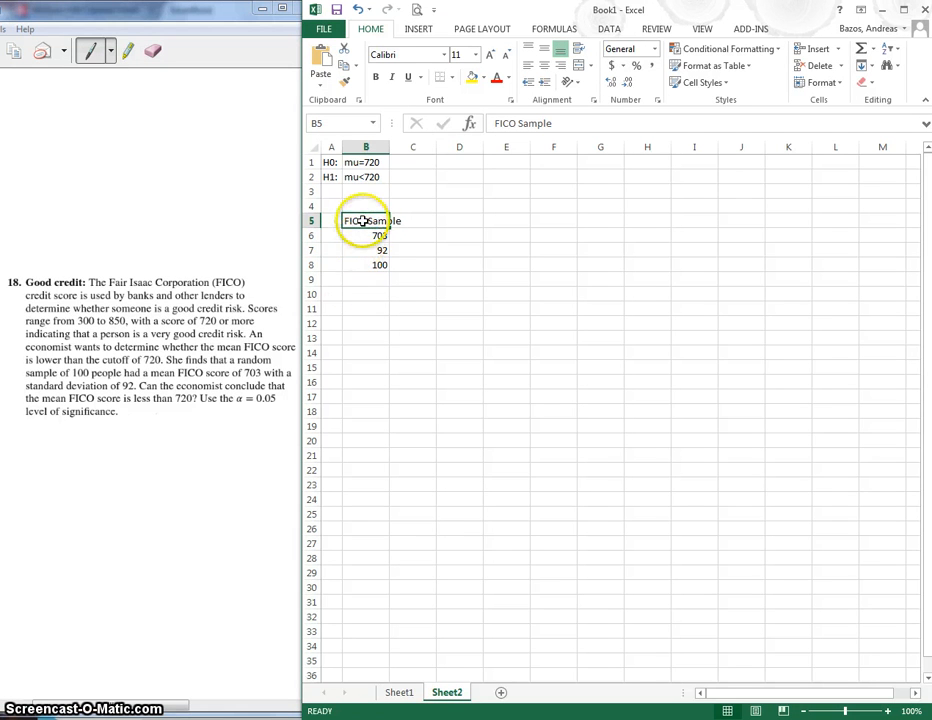
click(355, 278)
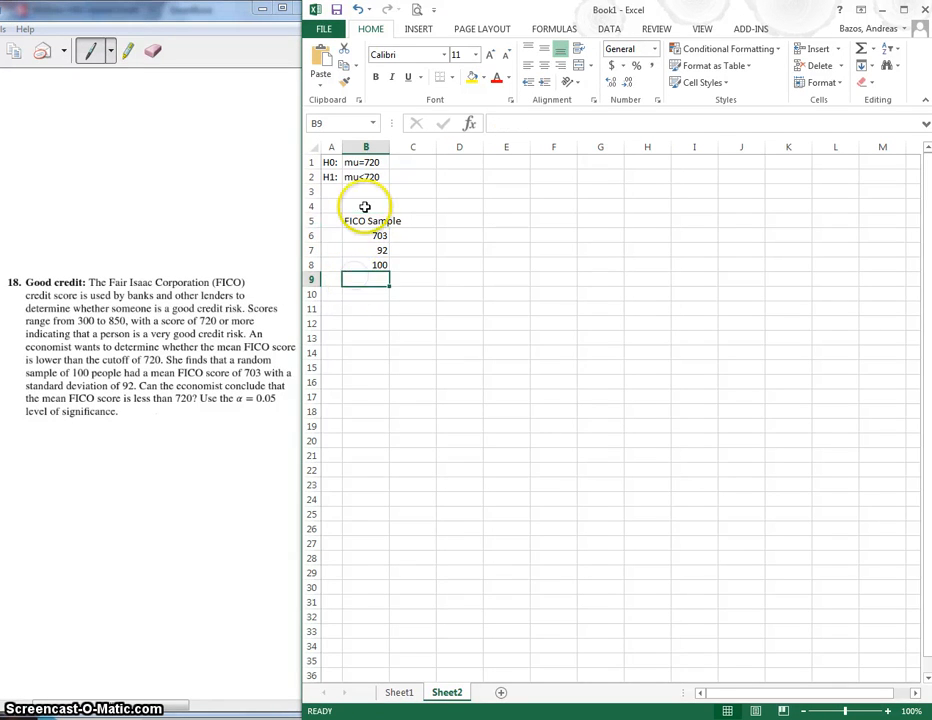
click(367, 222)
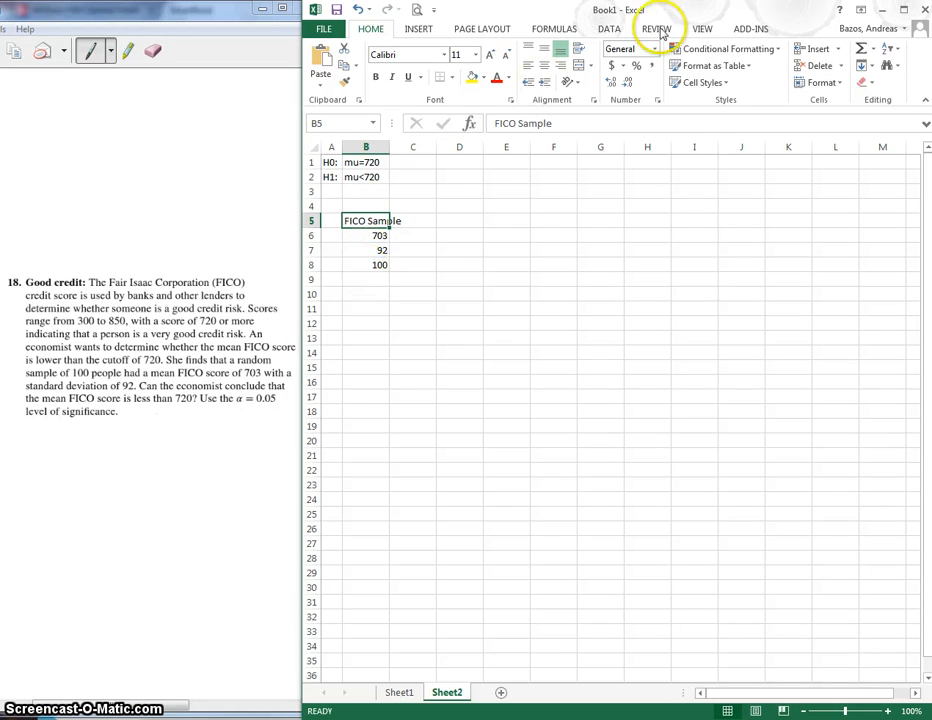
Start MegaStat's Mean vs. Hypothesized Value test in summary input mode, with the label and summary data in B5:B8 as input range
click(748, 30)
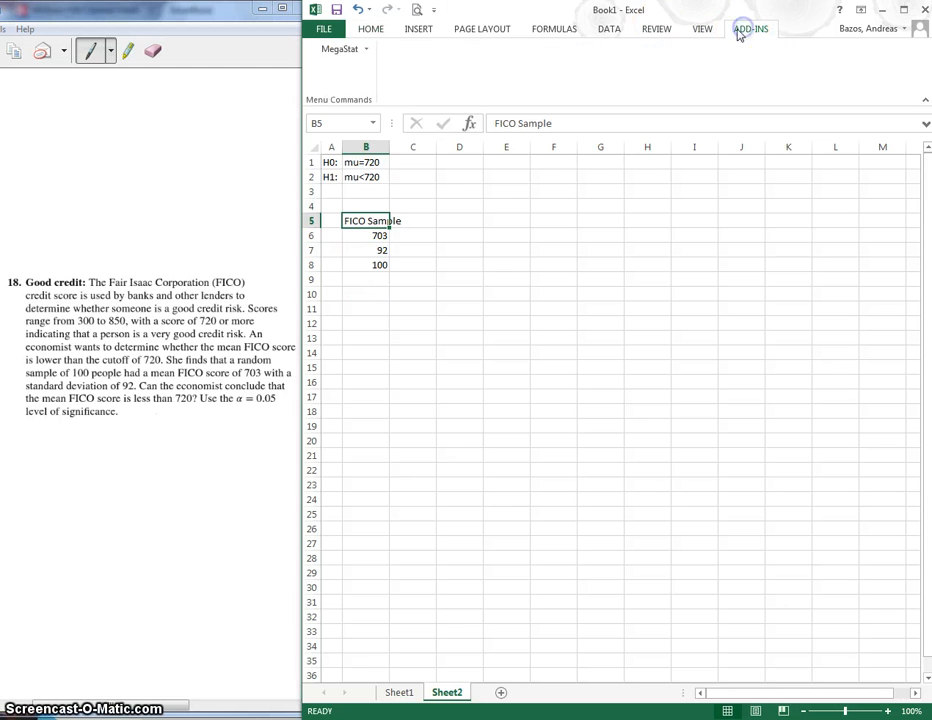
click(363, 50)
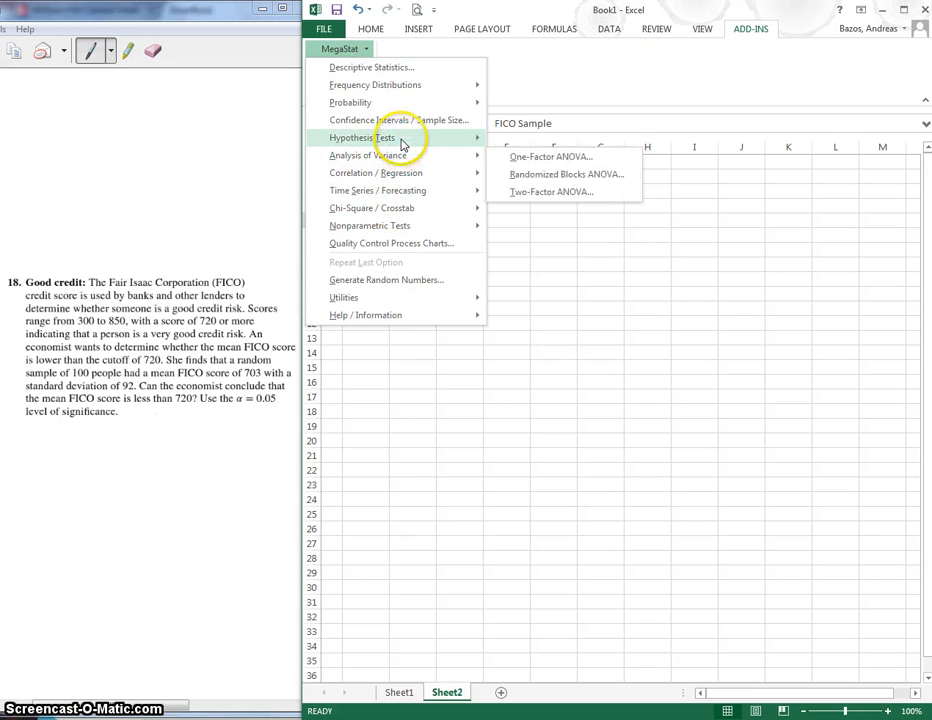
mouse_move(401, 143)
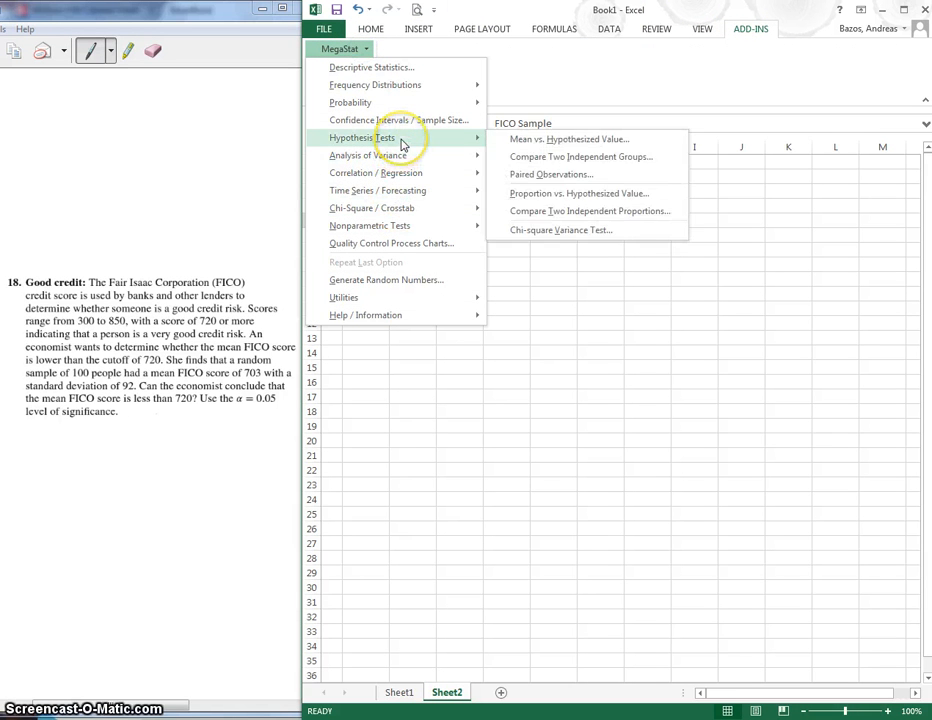
click(562, 141)
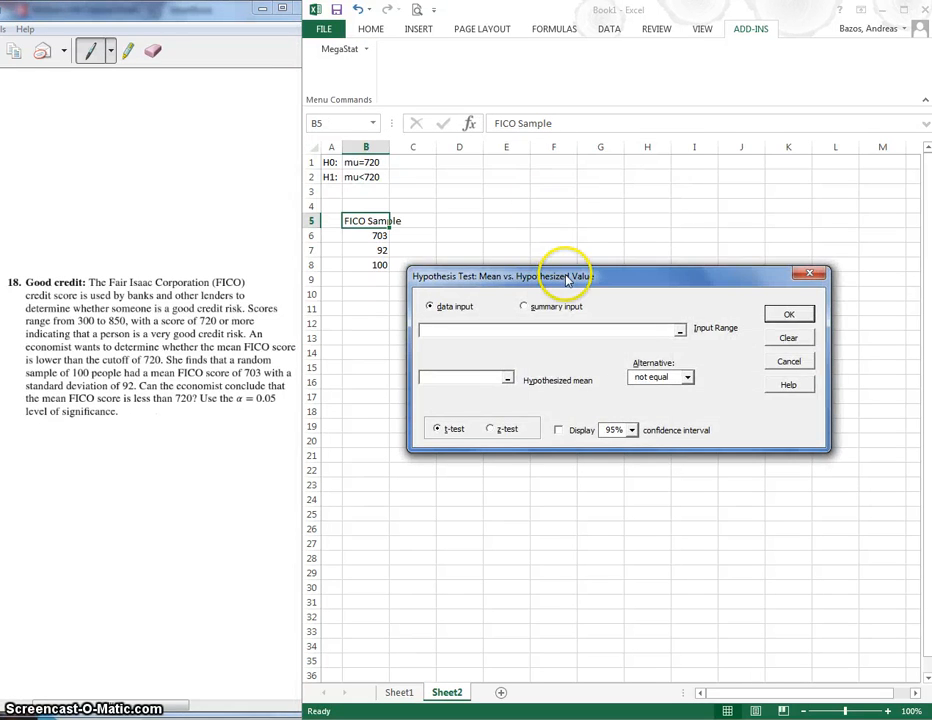
drag(562, 220, 583, 177)
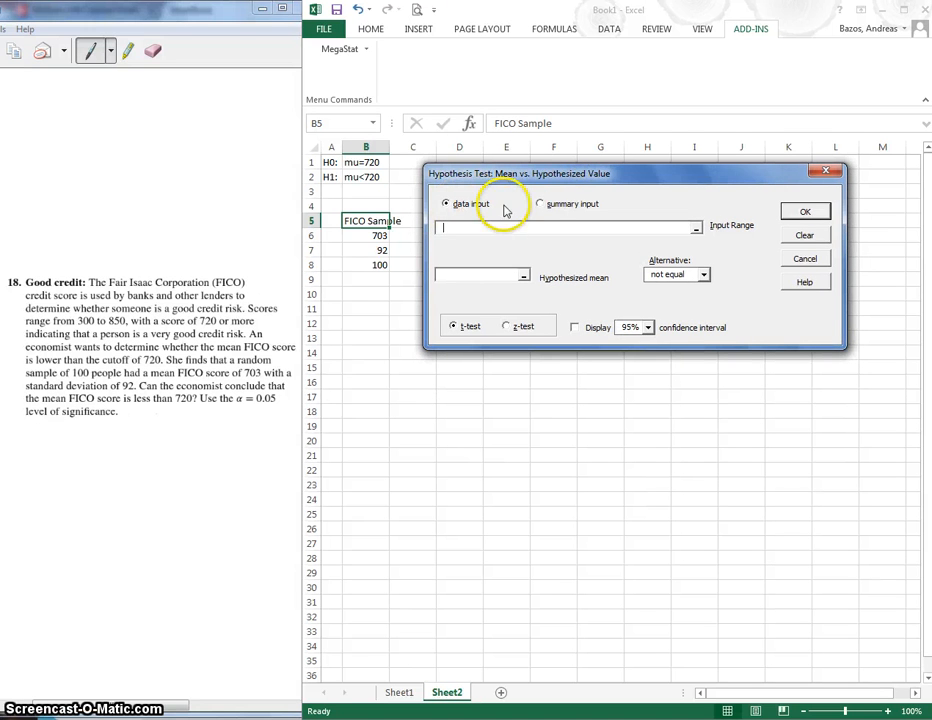
click(540, 205)
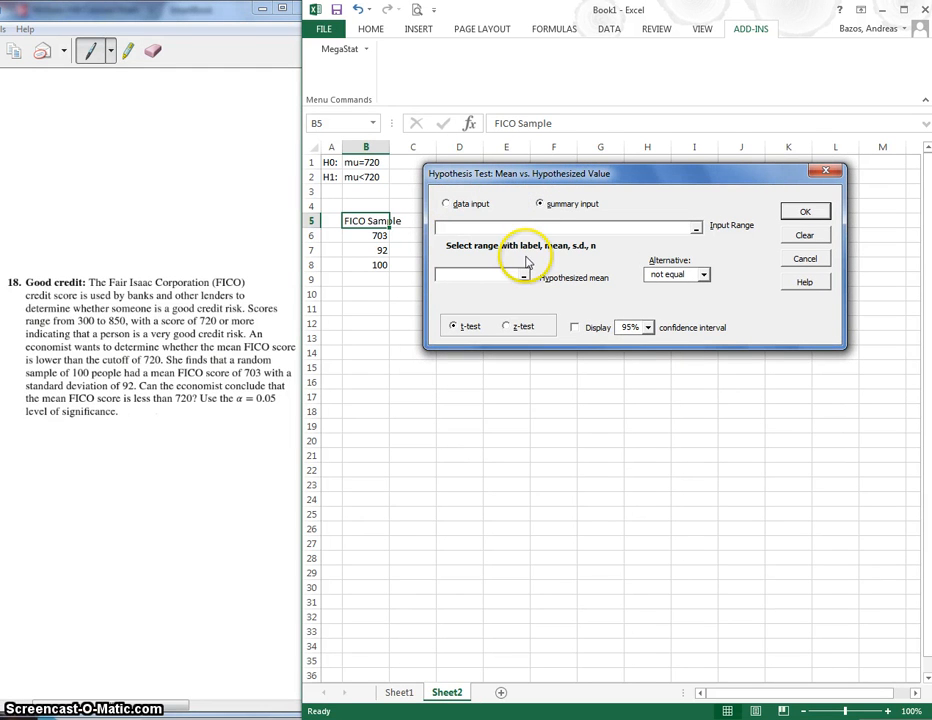
click(581, 228)
drag(384, 222, 384, 265)
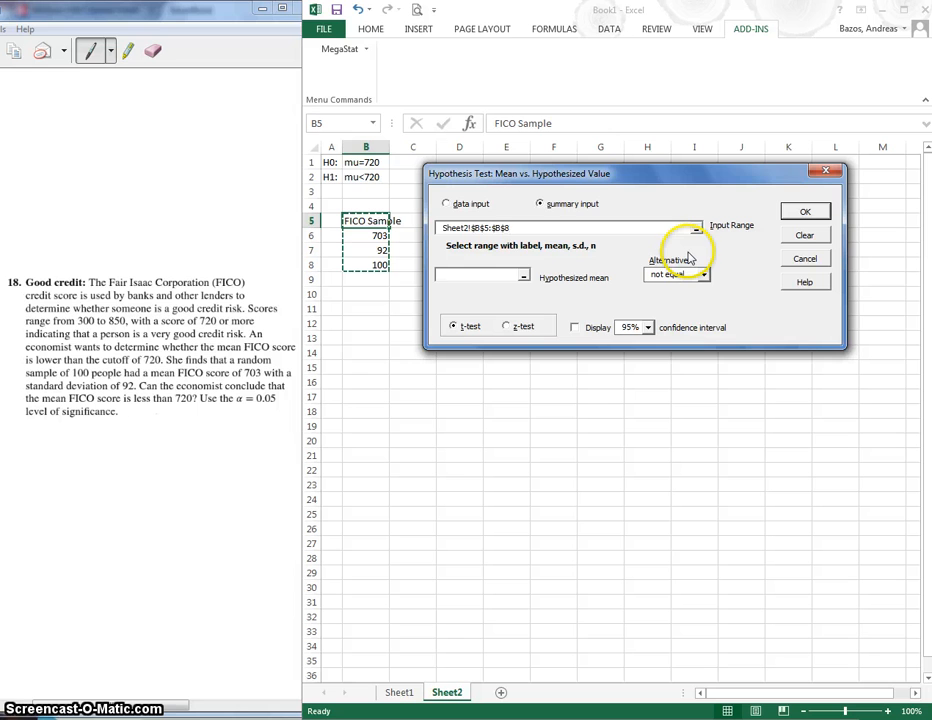
Set the hypothesized mean to 720 and the alternative to "less than", and run the t-test
click(503, 275)
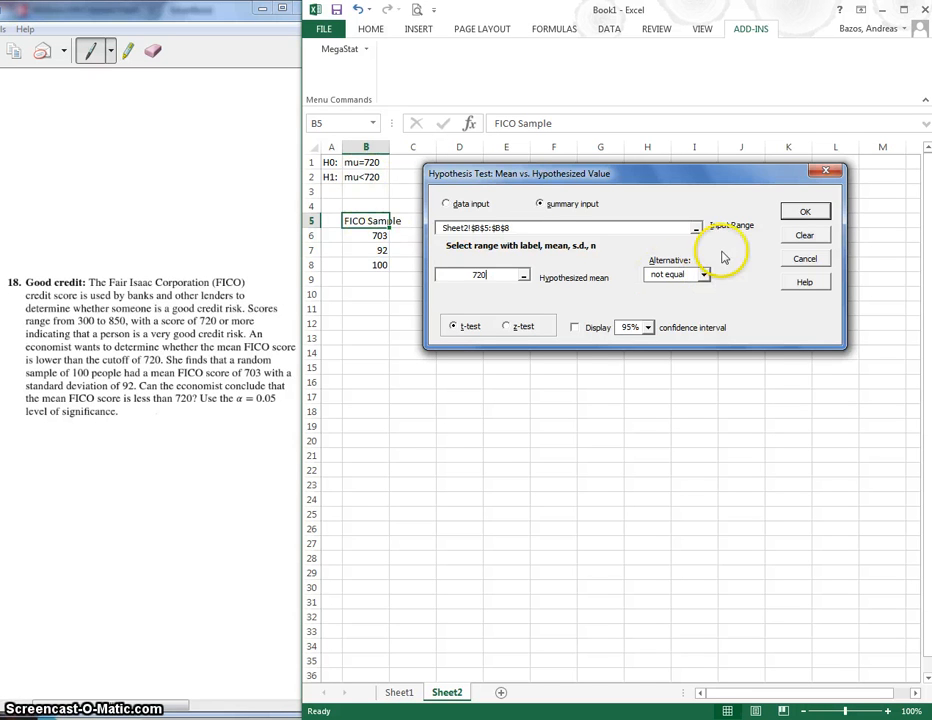
click(678, 275)
click(680, 306)
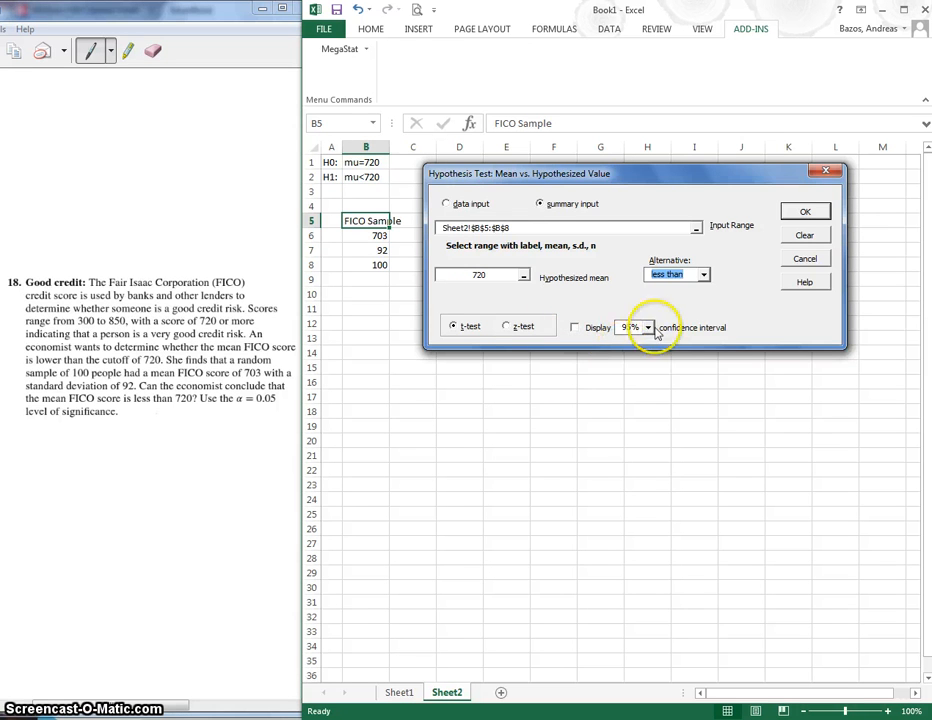
click(803, 213)
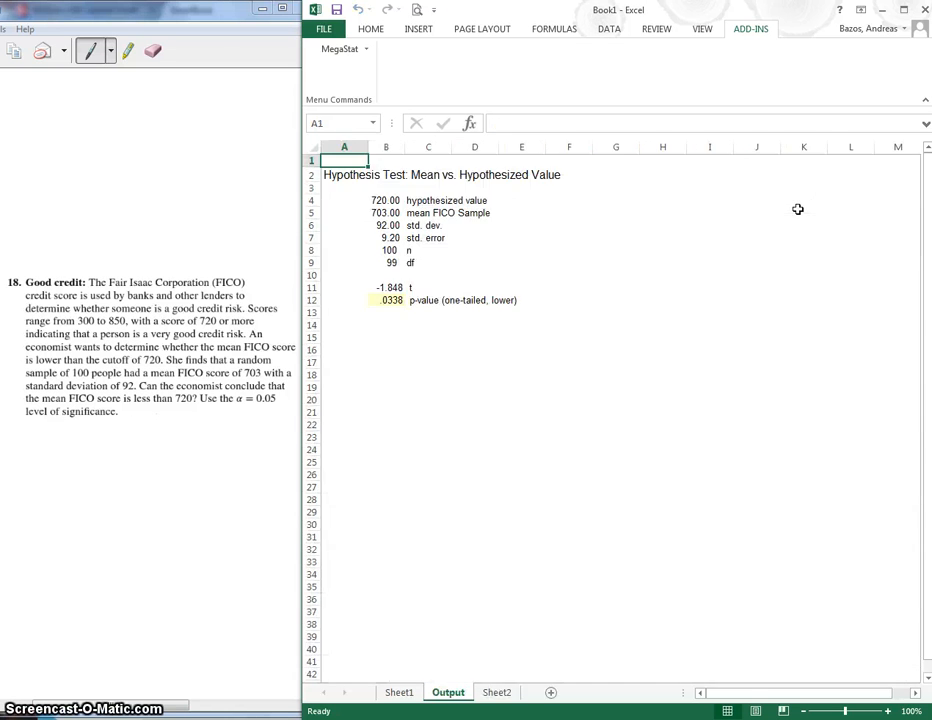
Check the t statistic and p-value in the output, and enter the rejection rule "P-Value < alpha" in B14
click(388, 302)
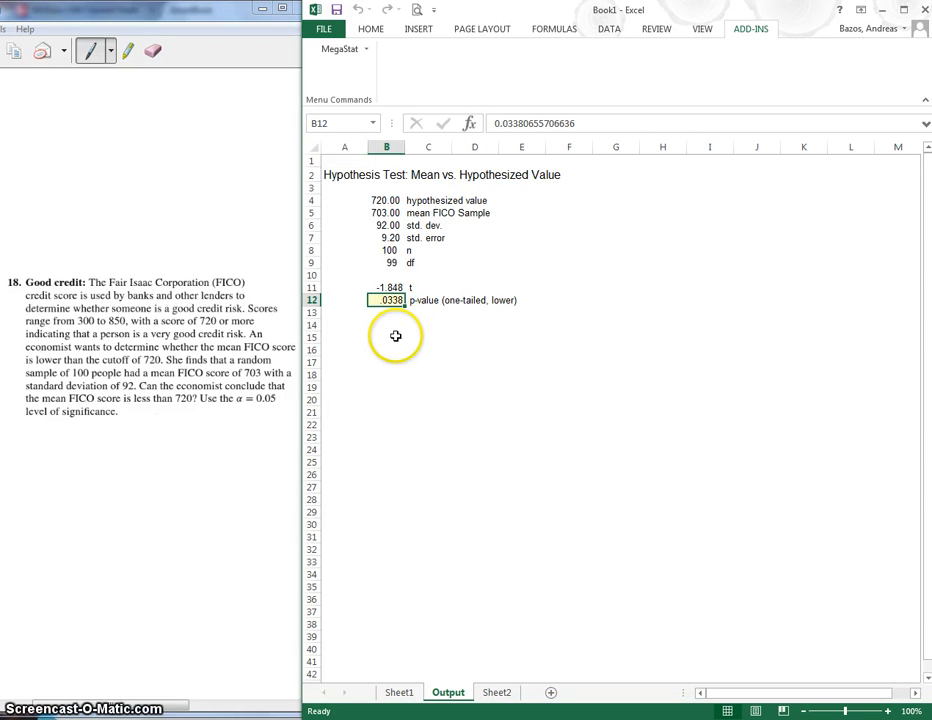
click(386, 288)
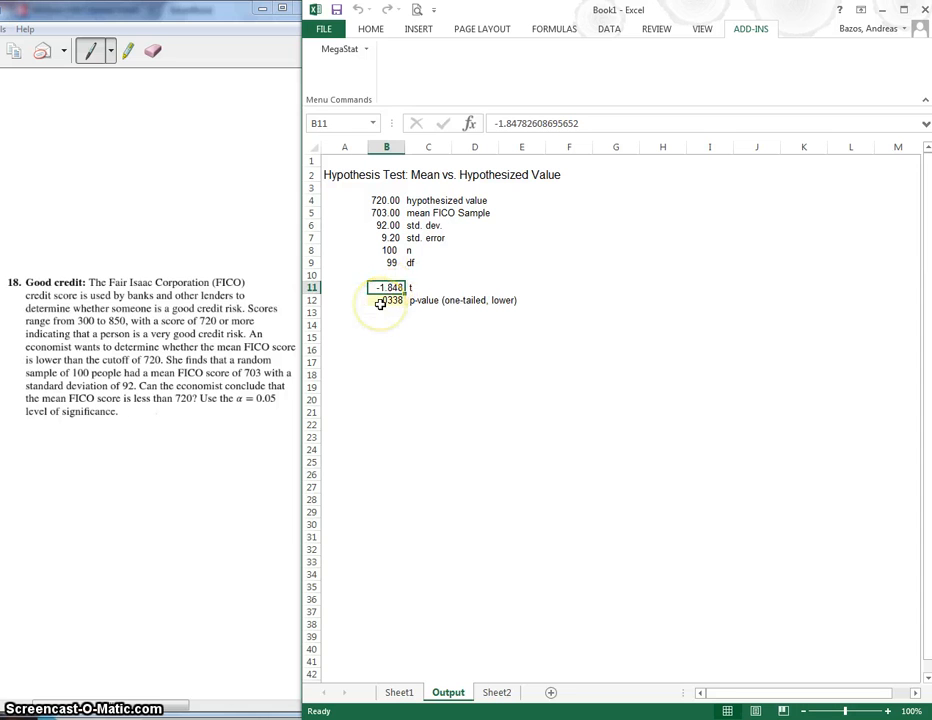
click(380, 302)
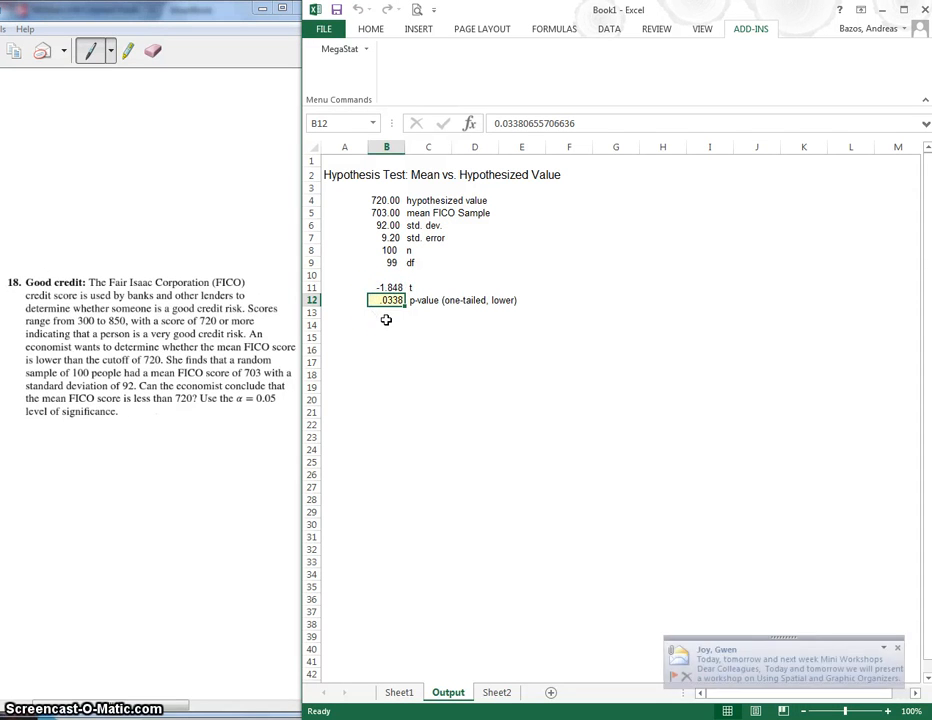
click(386, 325)
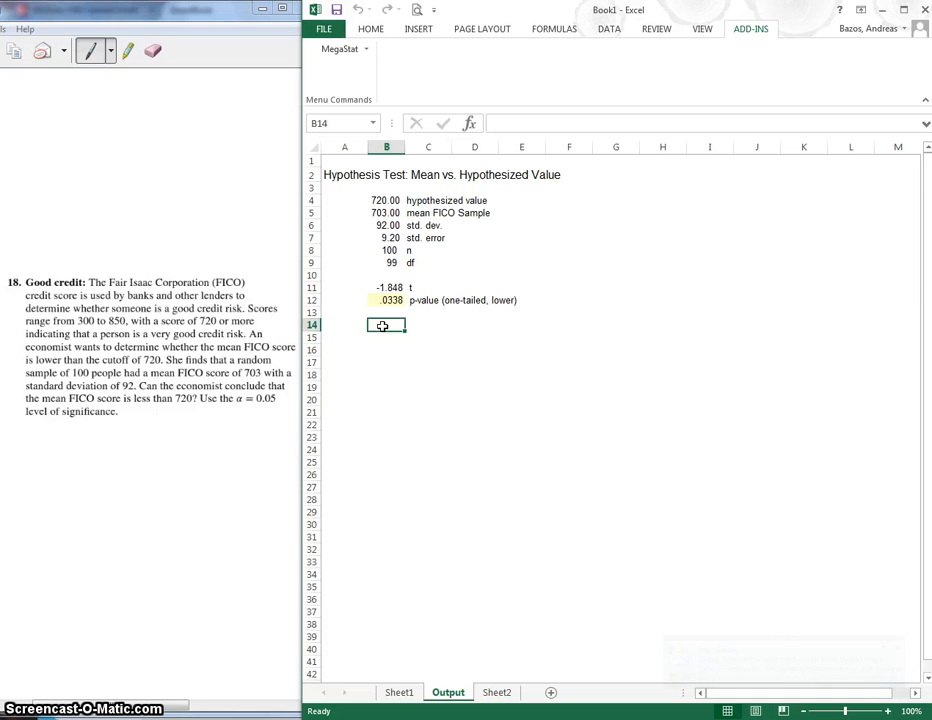
text(P-)
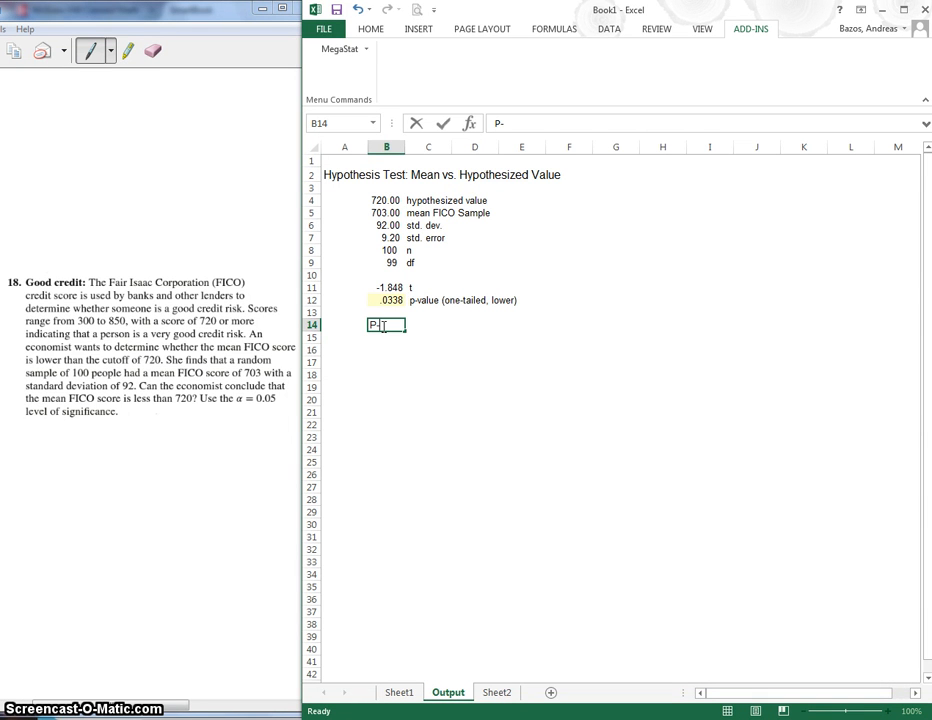
text(Value < )
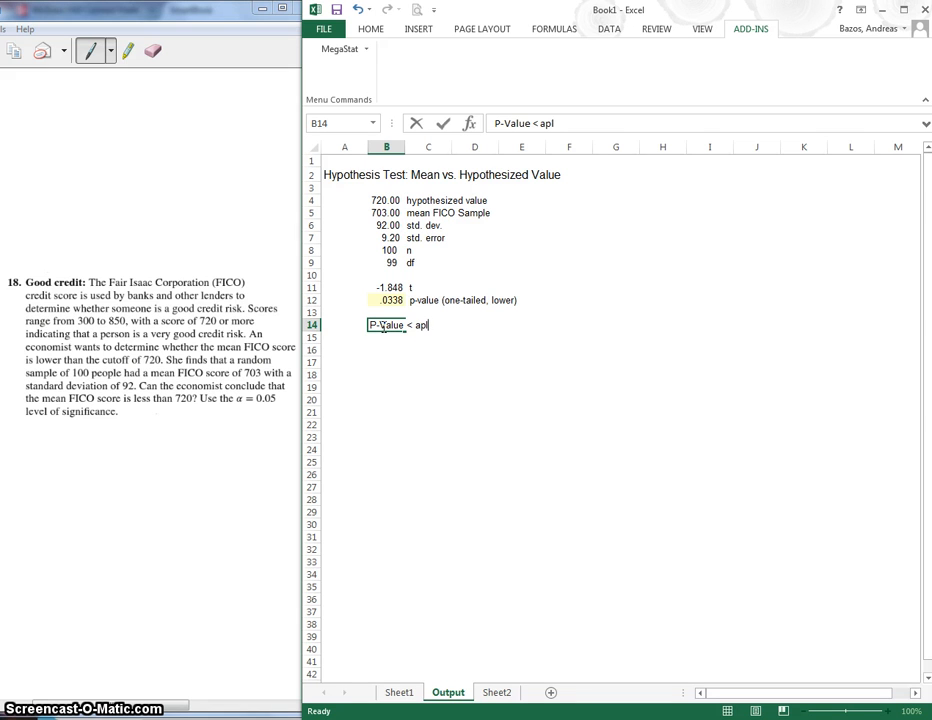
text(alpha)
key(Return)
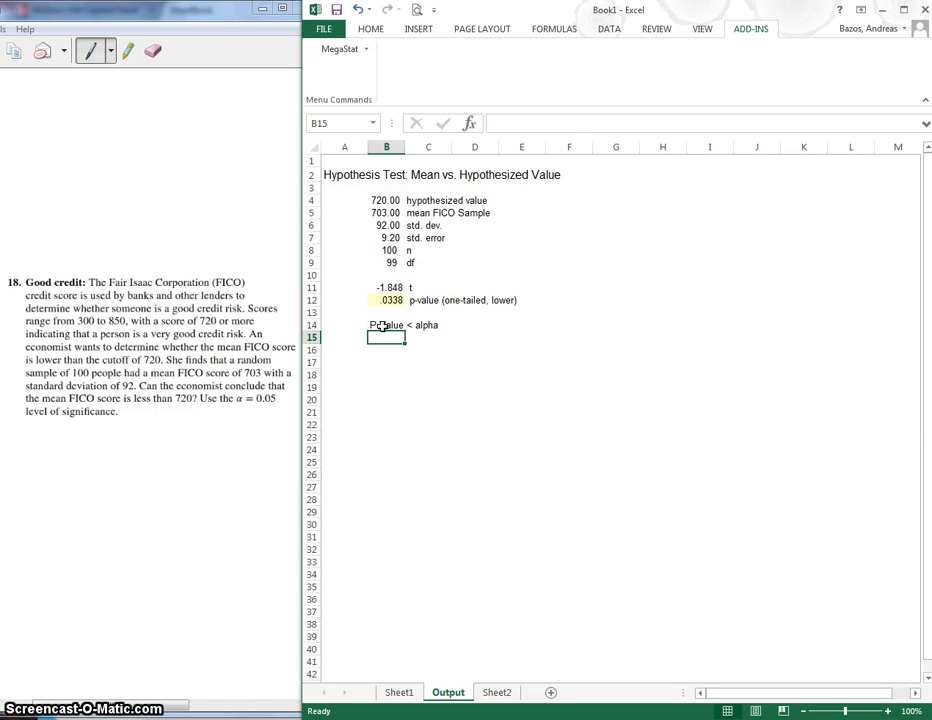
Enter the conclusion "in this case this is true so we reject the null" in D14 beside the rejection rule
drag(383, 326, 424, 327)
click(476, 324)
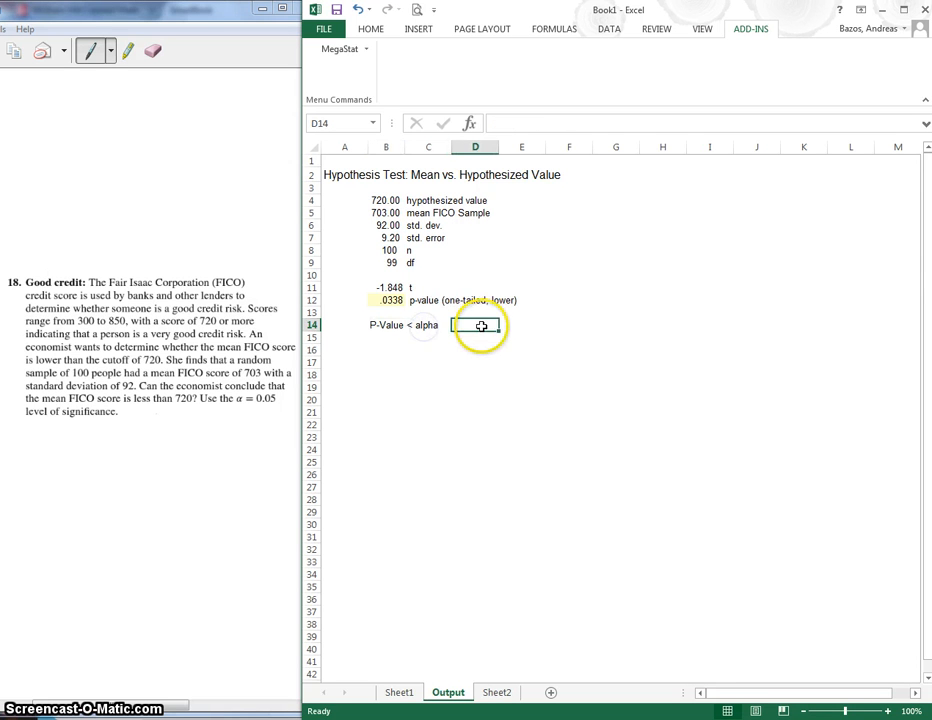
text(in th)
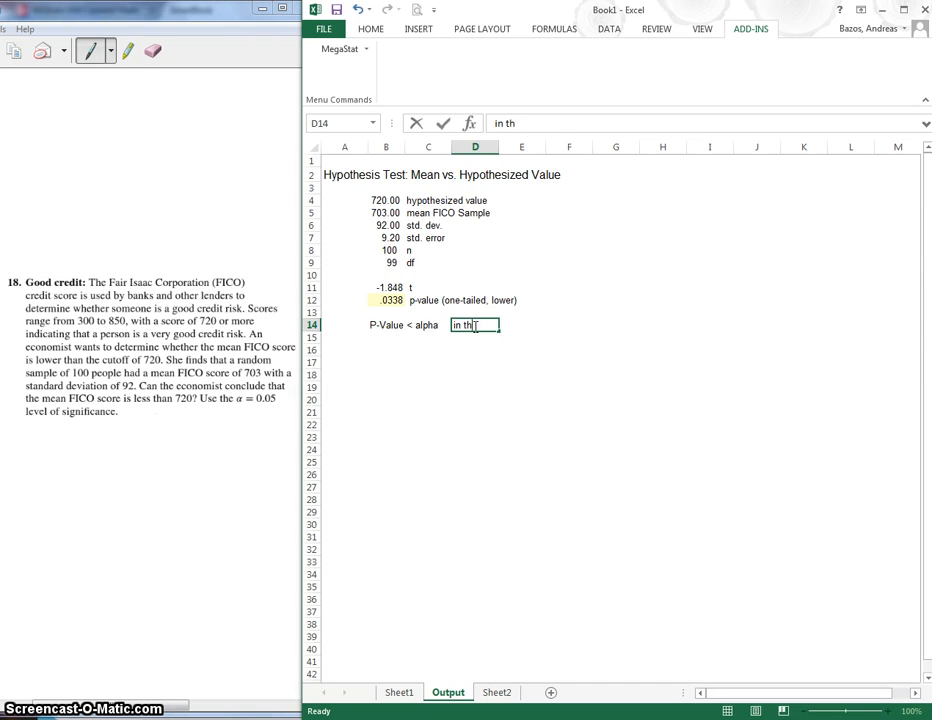
text(is case this is true)
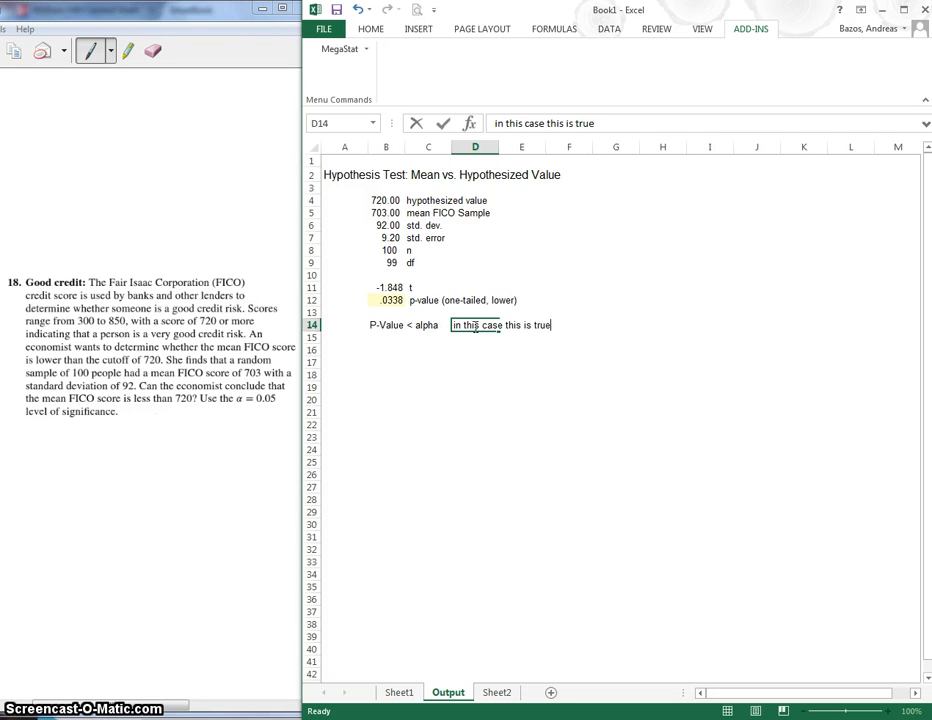
text( so we reject the nu)
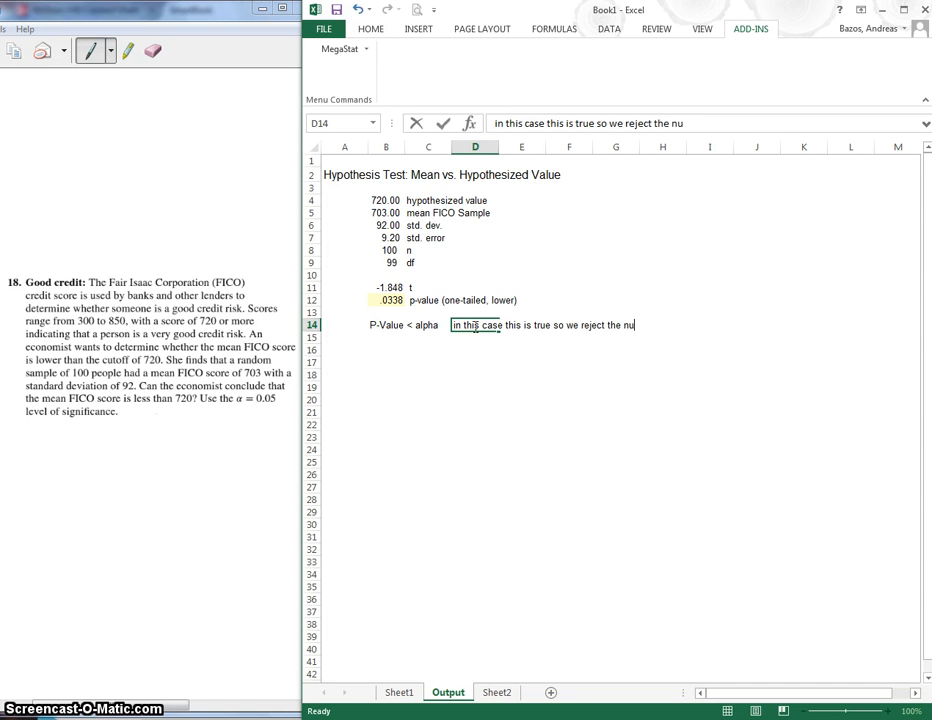
text(ll)
key(Return)
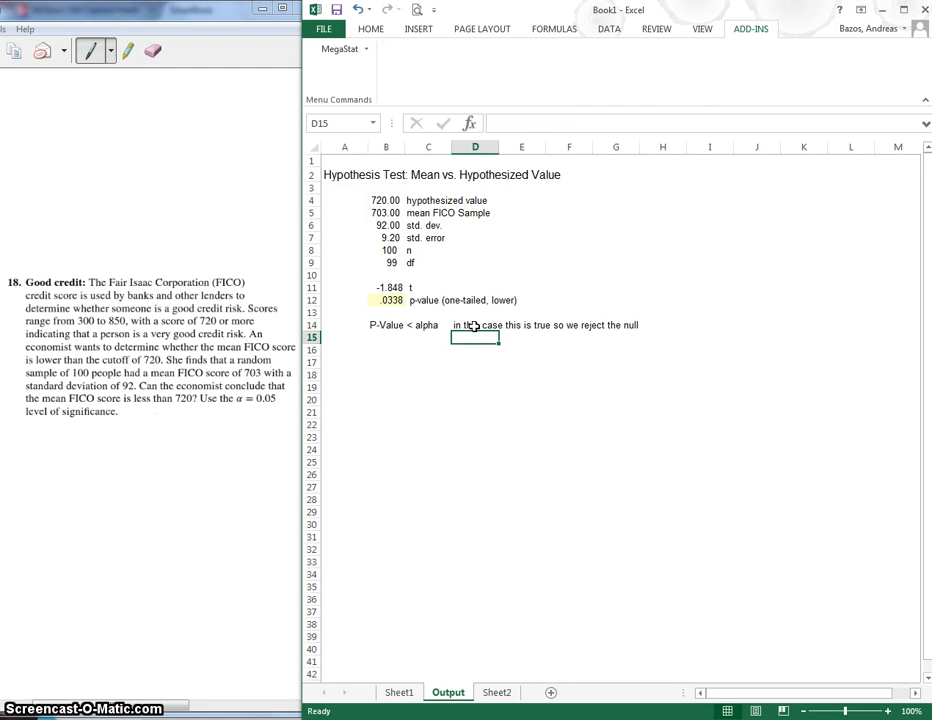
click(385, 300)
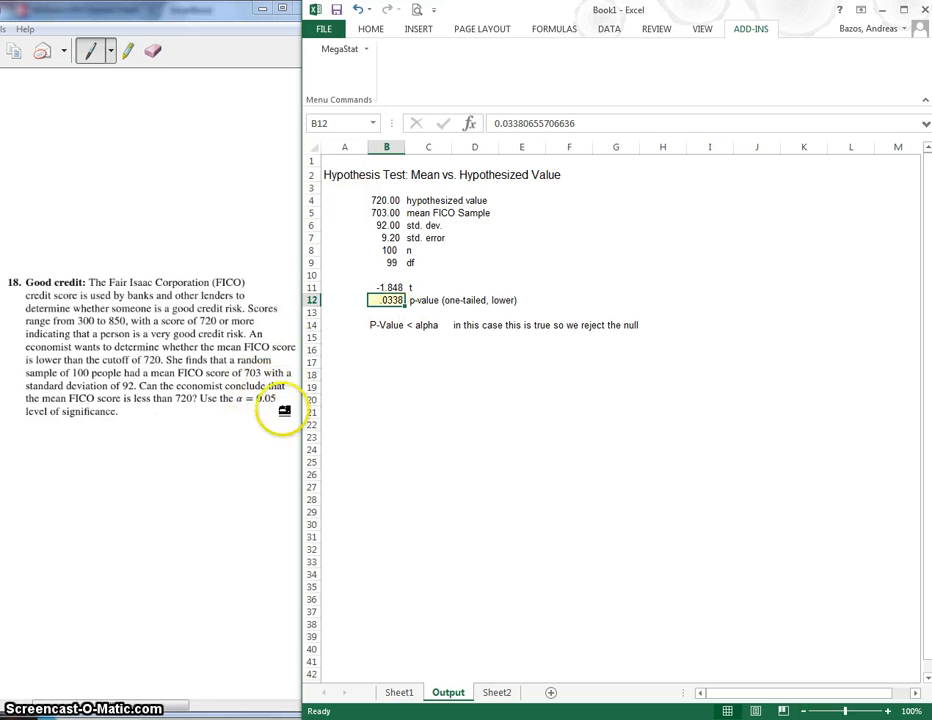
click(409, 354)
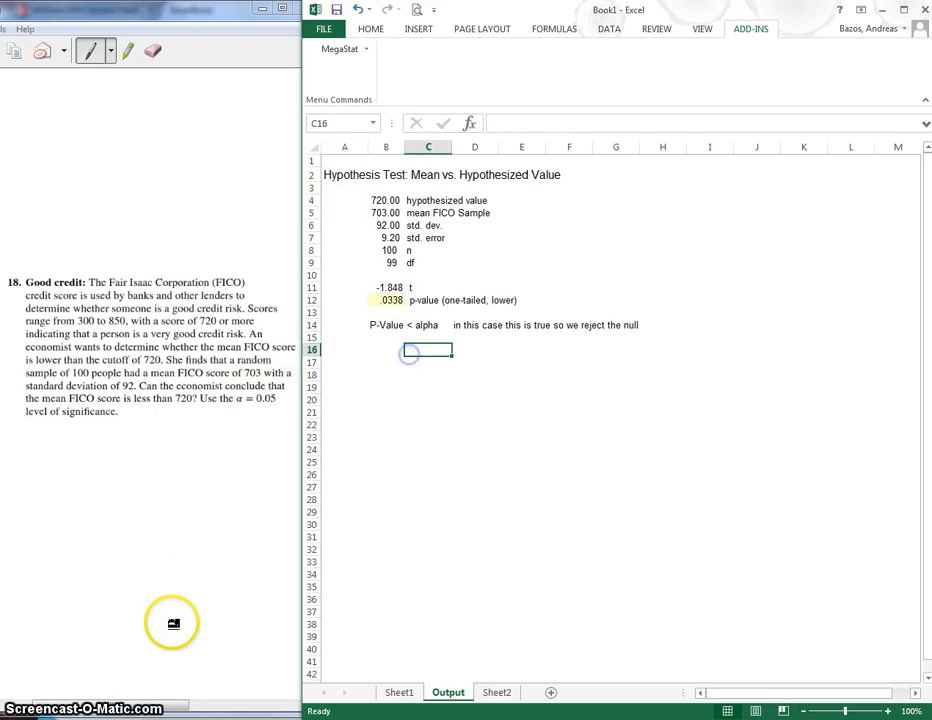